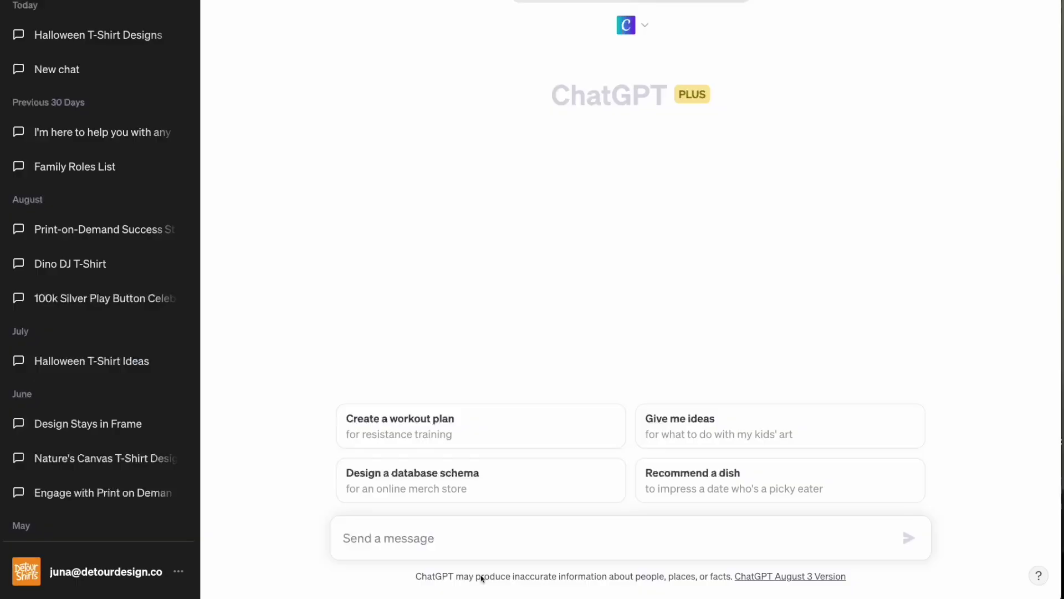
- Send the prompt 'Create me a halloween t-shirt design' as a new chat message
text(Create me a halloween t-shirt design)
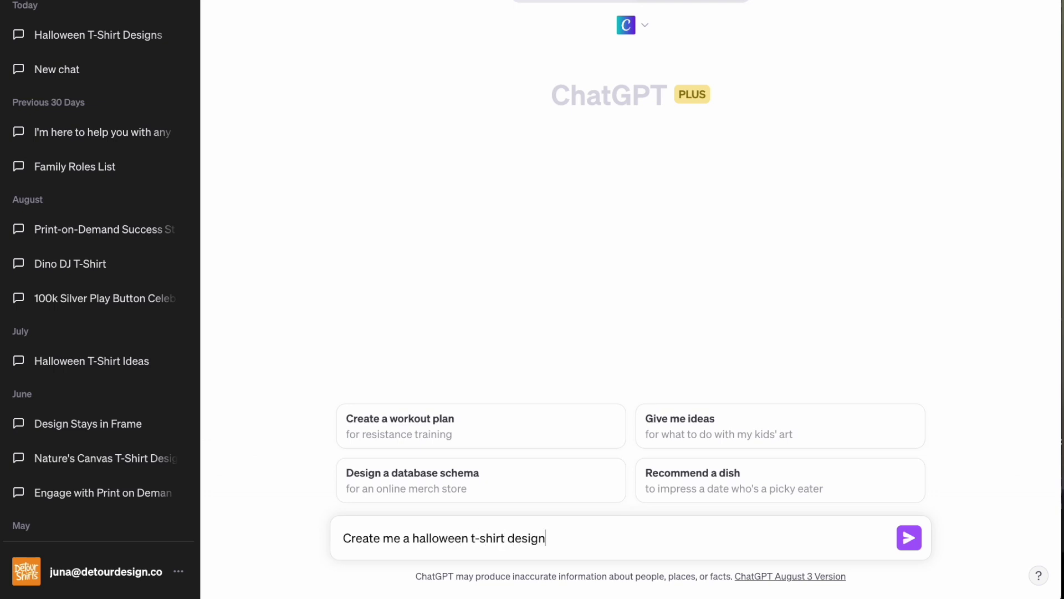
key(Return)
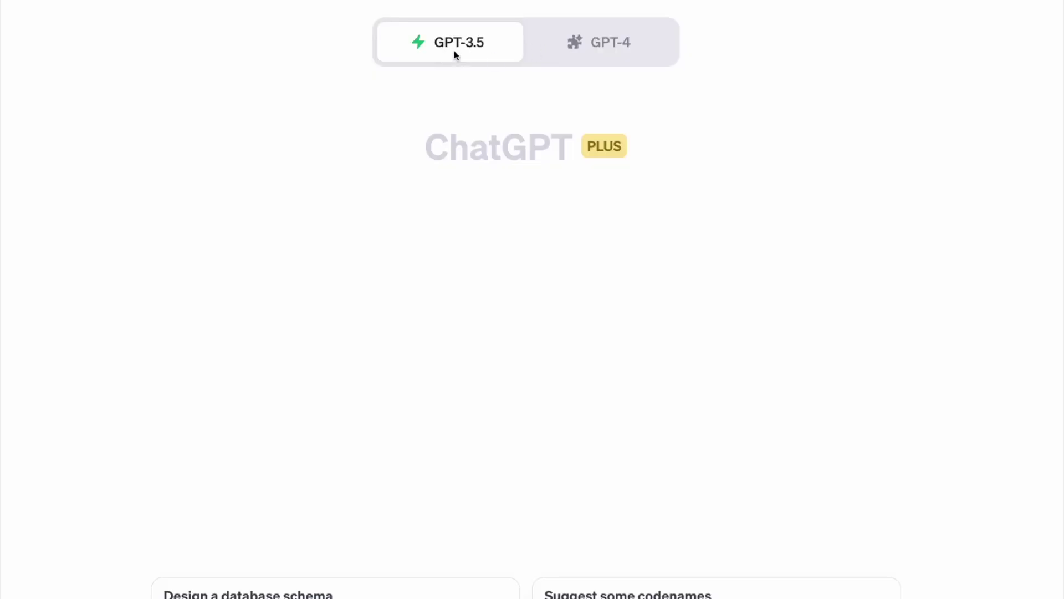
- Switch the chat model from GPT-3.5 to GPT-4 in default mode, then open the account menu
mouse_move(454, 52)
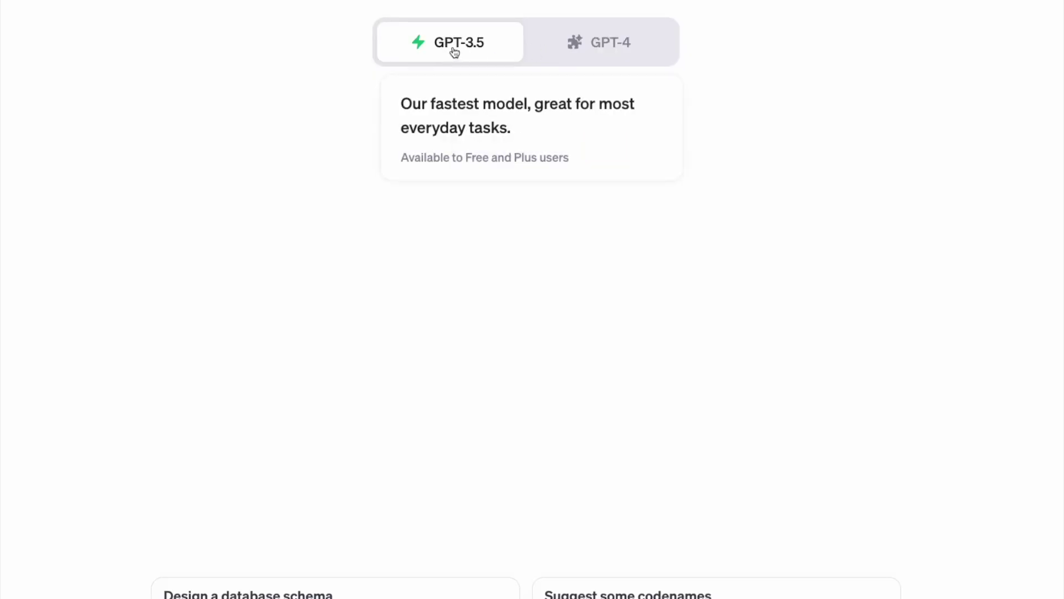
click(576, 56)
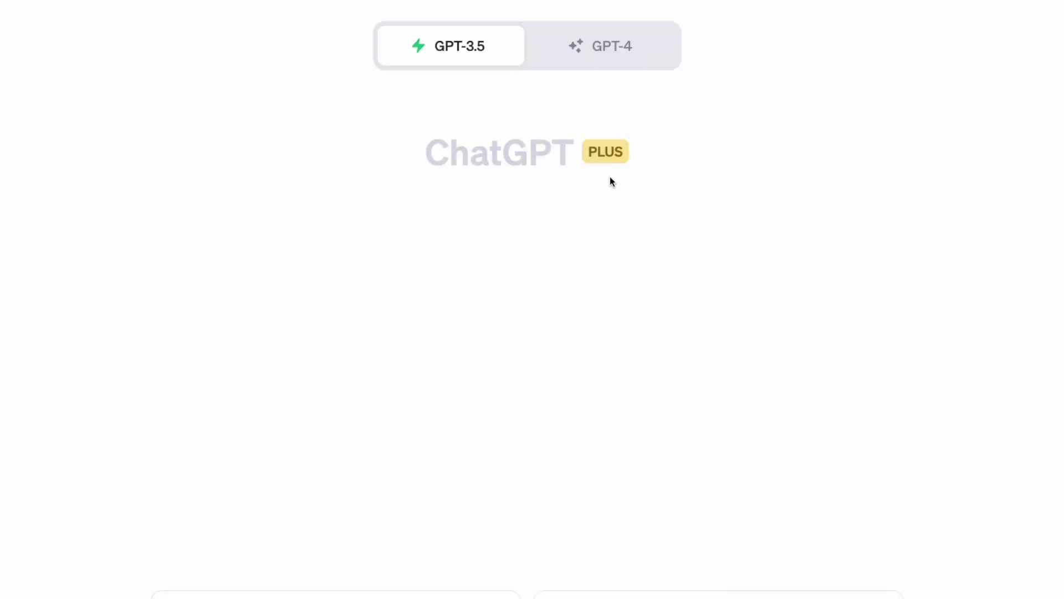
mouse_move(460, 63)
click(603, 58)
click(609, 51)
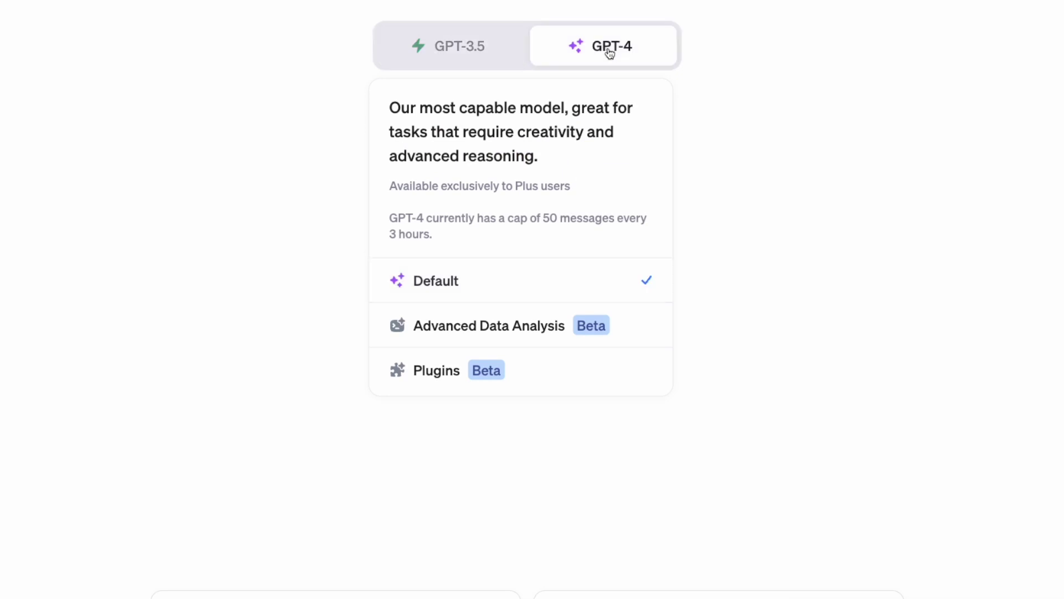
mouse_move(634, 58)
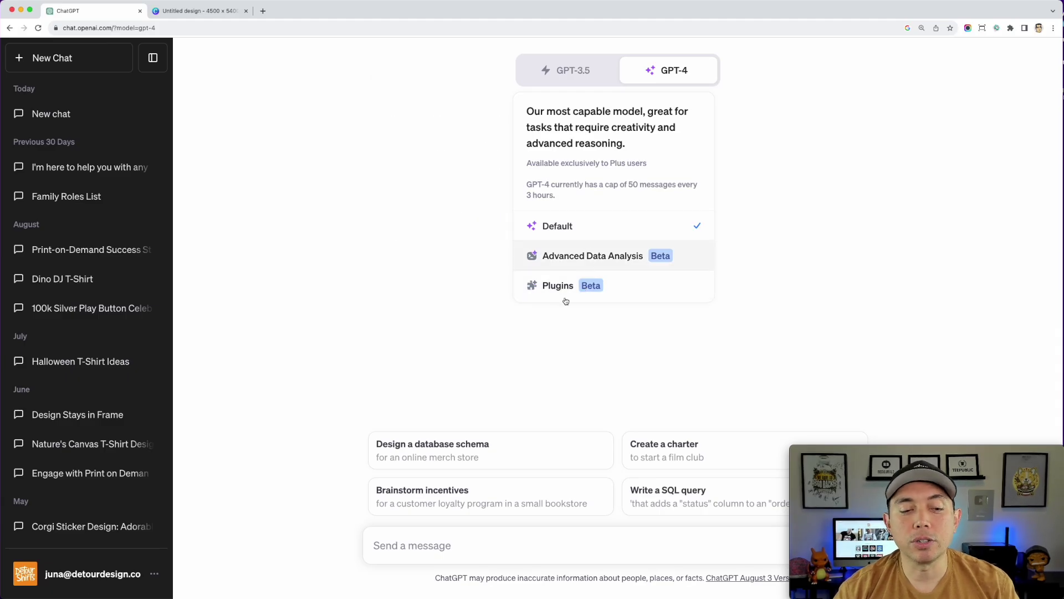
click(153, 576)
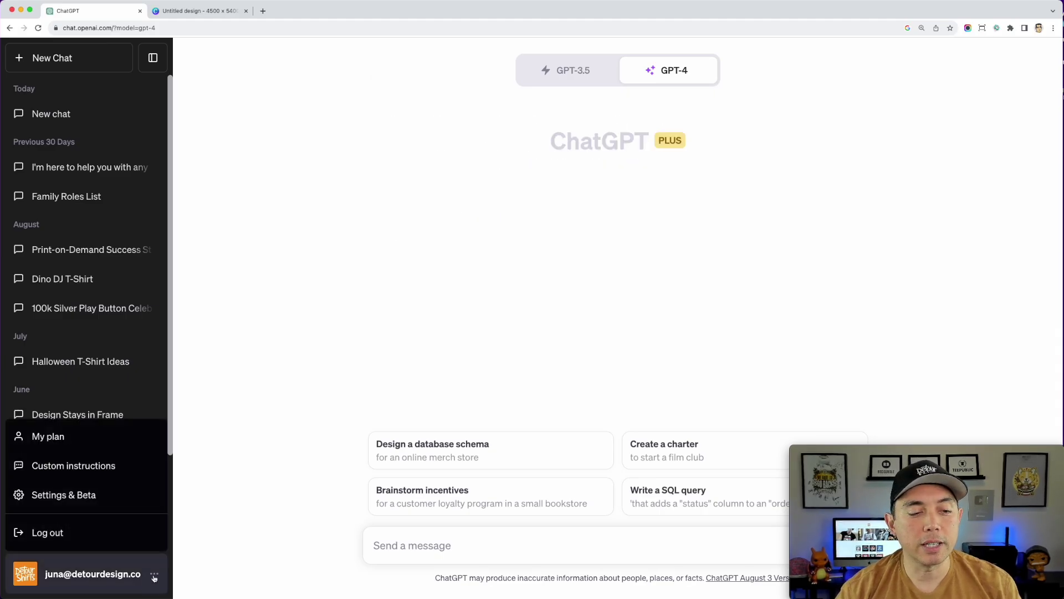
- Verify in Settings' Beta features that Plugins and Advanced data analysis are on, then close Settings
click(52, 495)
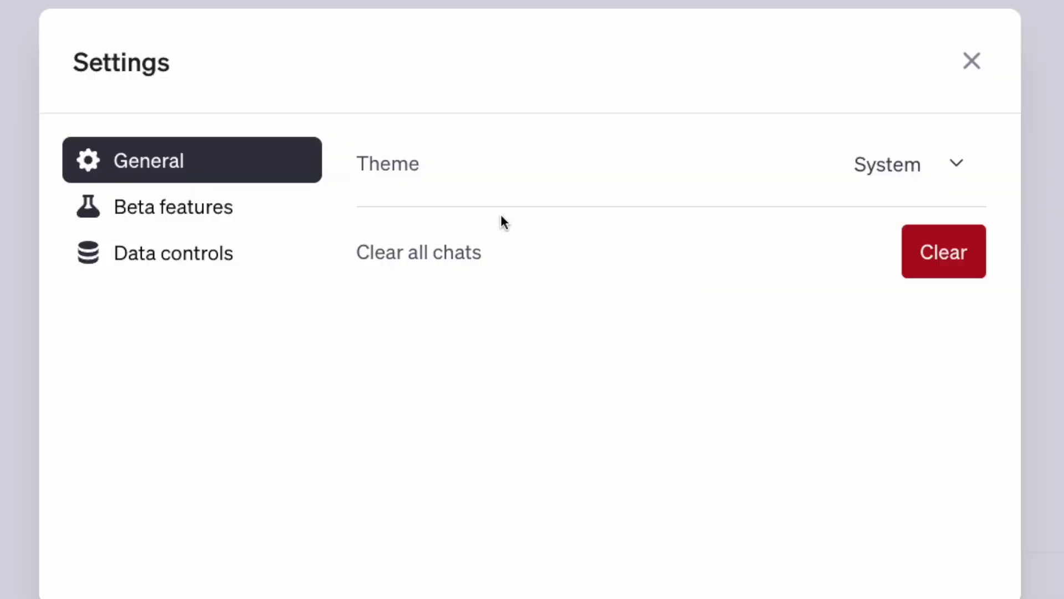
click(241, 220)
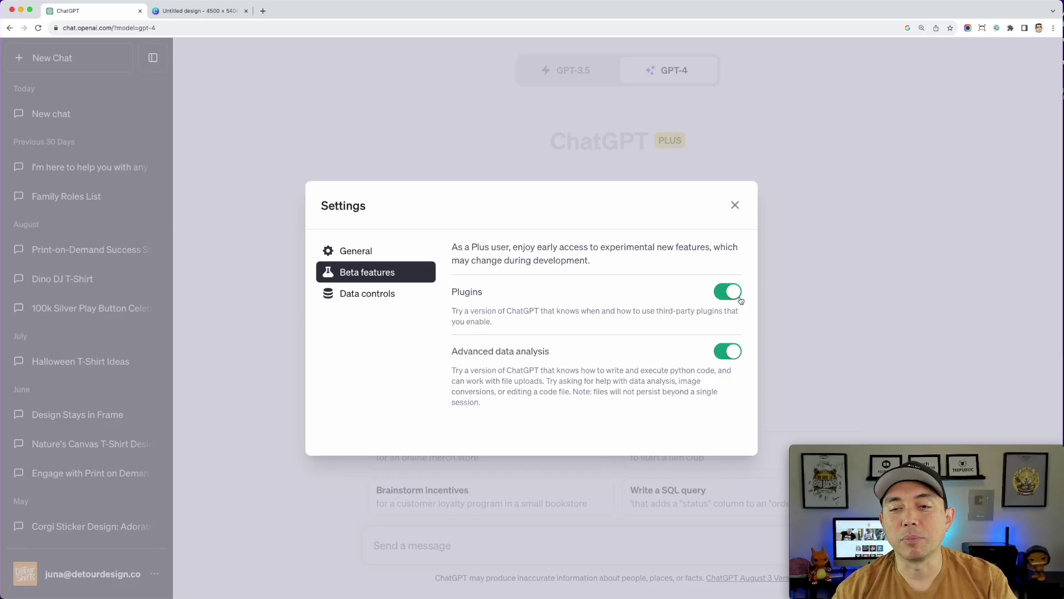
click(735, 205)
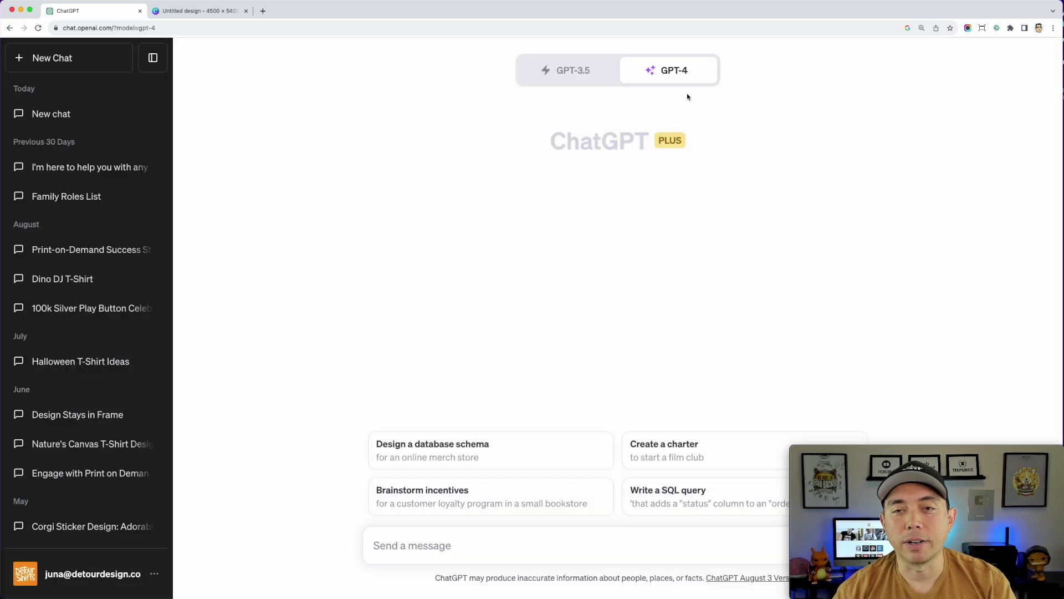
mouse_move(679, 80)
- Put GPT-4 in Plugins mode with Canva enabled, confirming in the Plugin store that Canva is installed
click(556, 284)
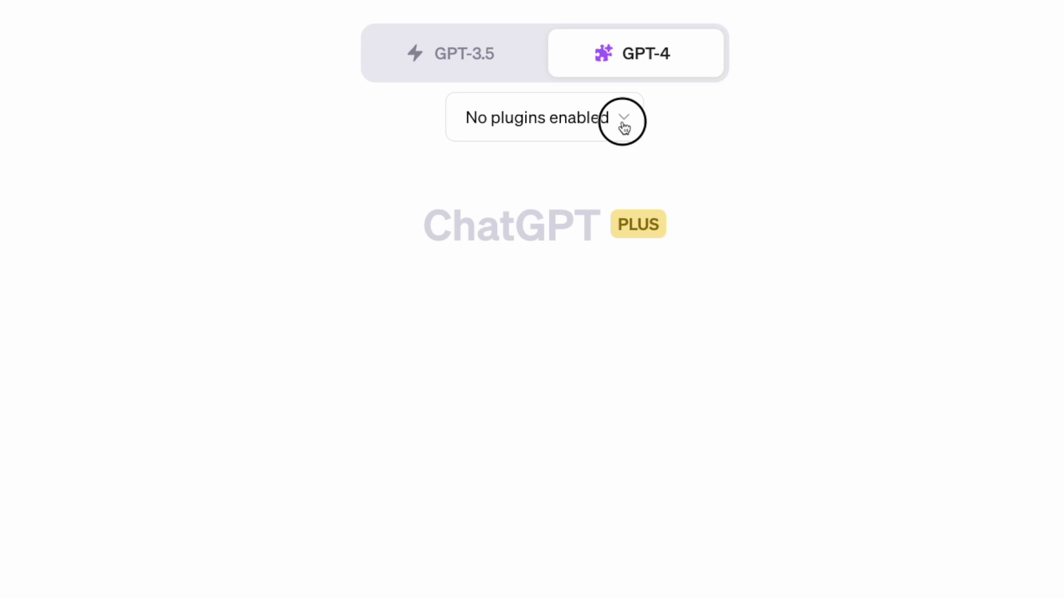
click(624, 127)
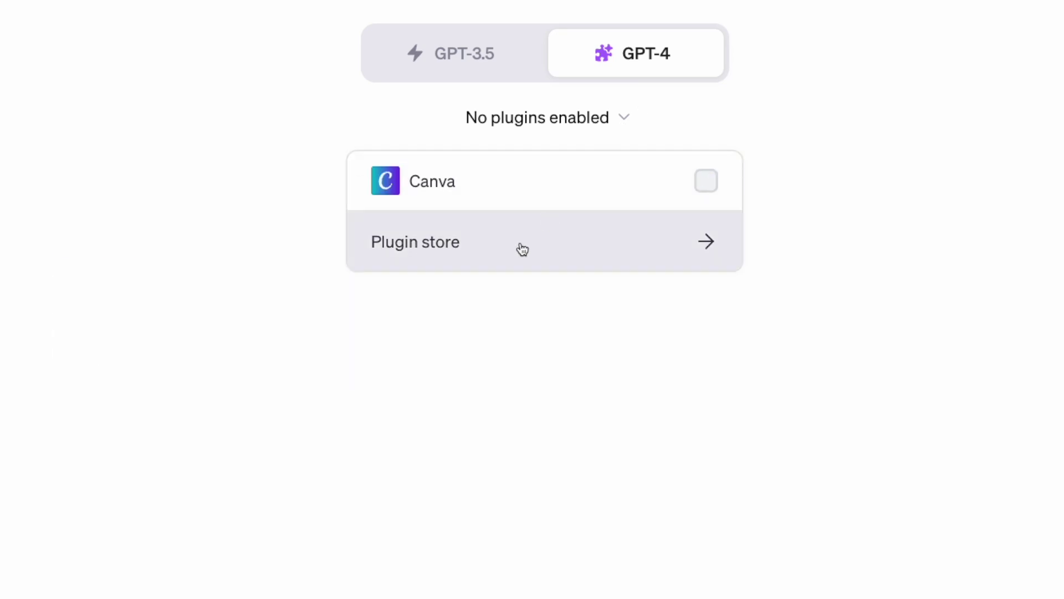
click(705, 182)
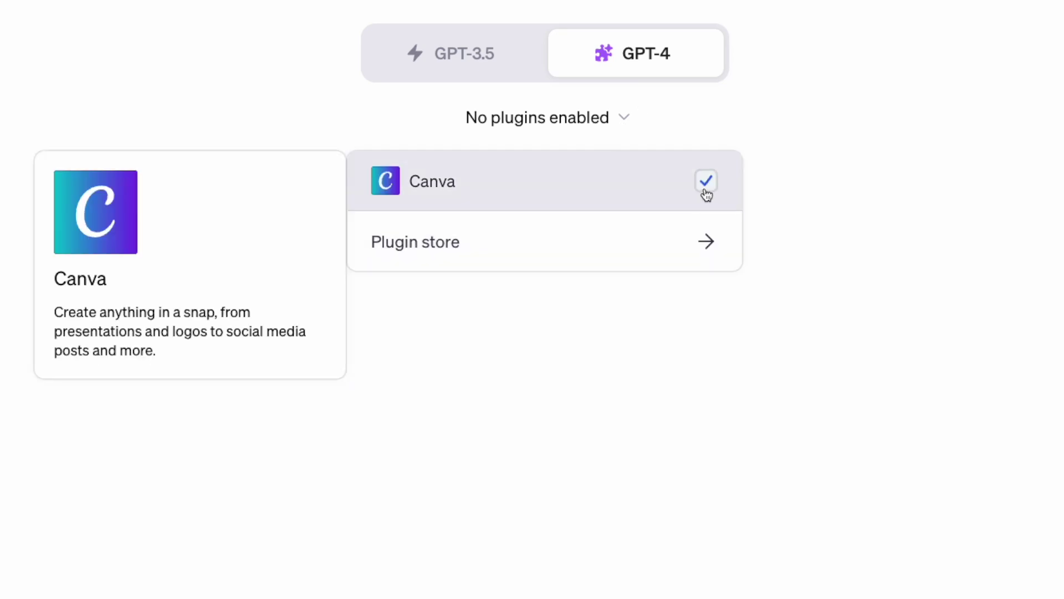
click(556, 254)
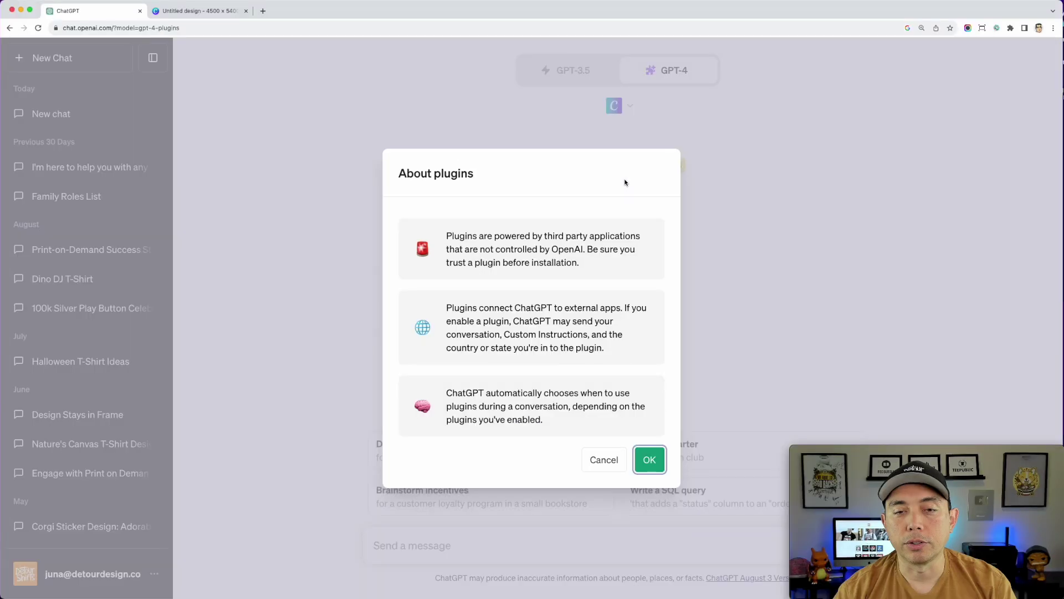
click(649, 461)
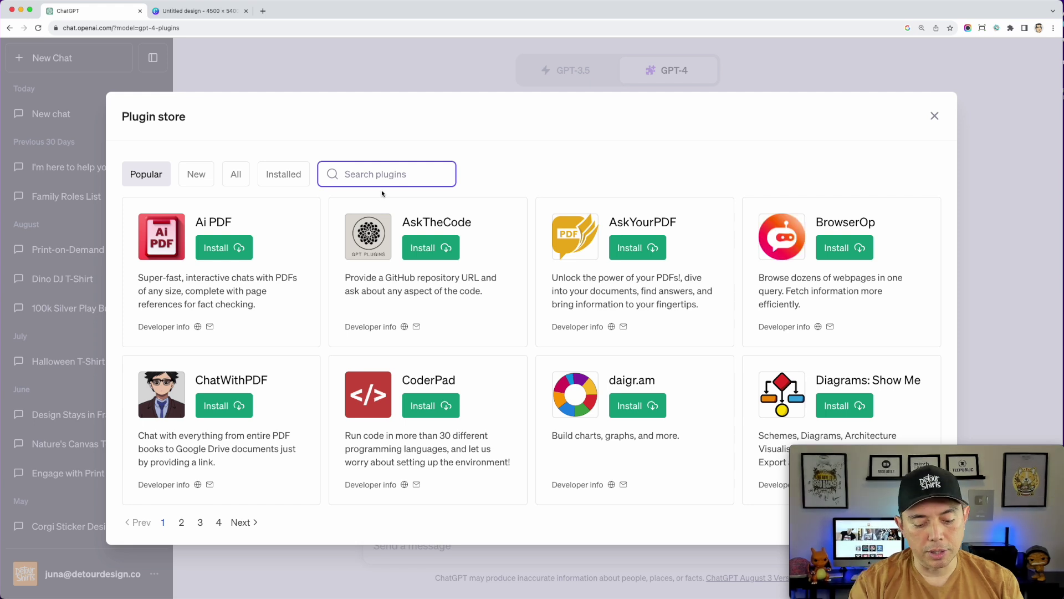
text(canva)
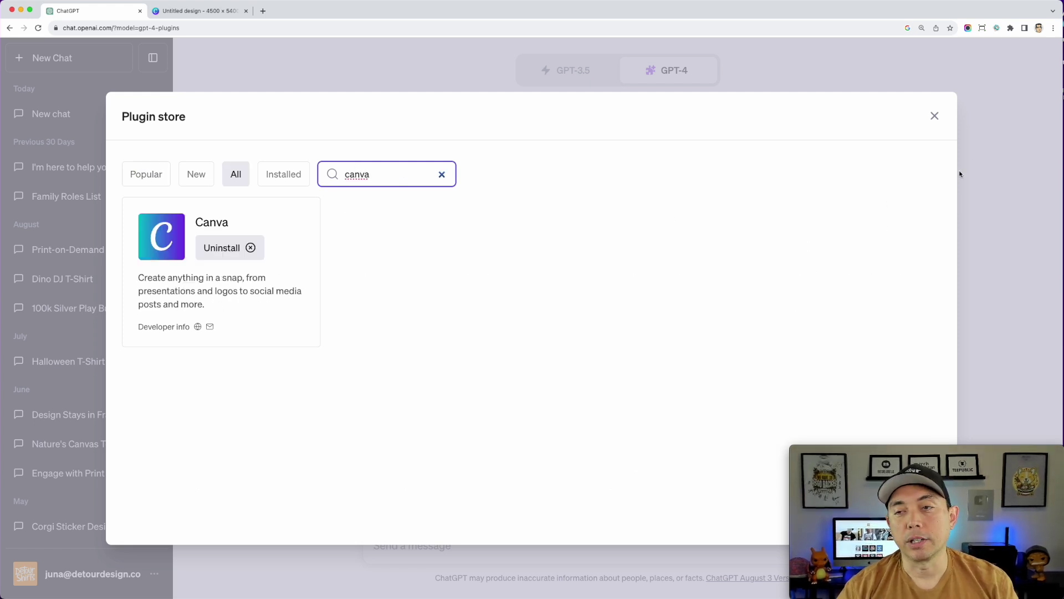
click(935, 115)
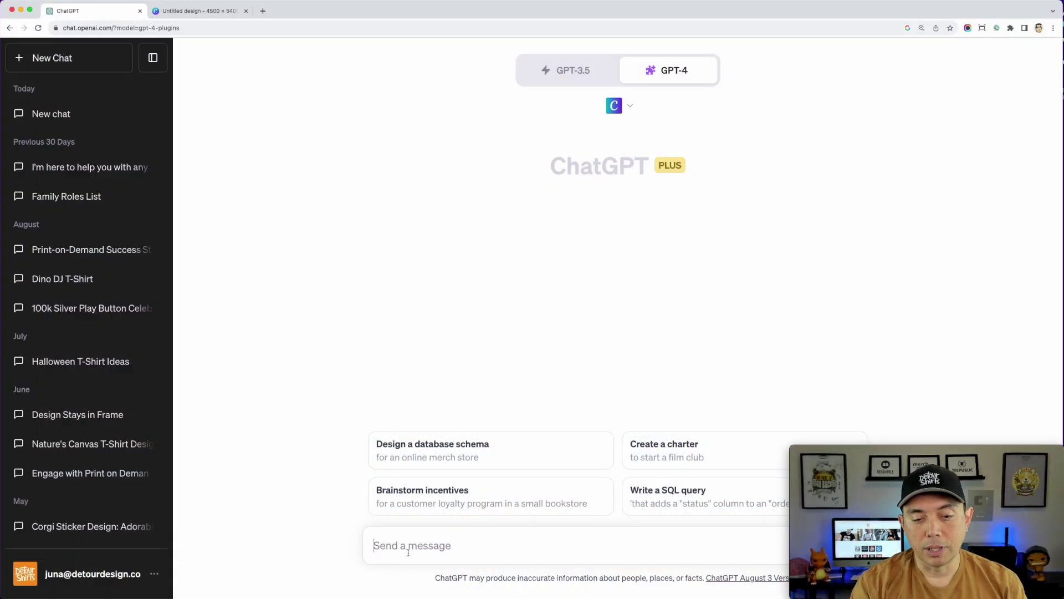
- Send 'Create a t-shirt design for halloween' and review Canva's Cute Ghost and Spooky Halloween templates
text(Create a t-shirt design for hallowe)
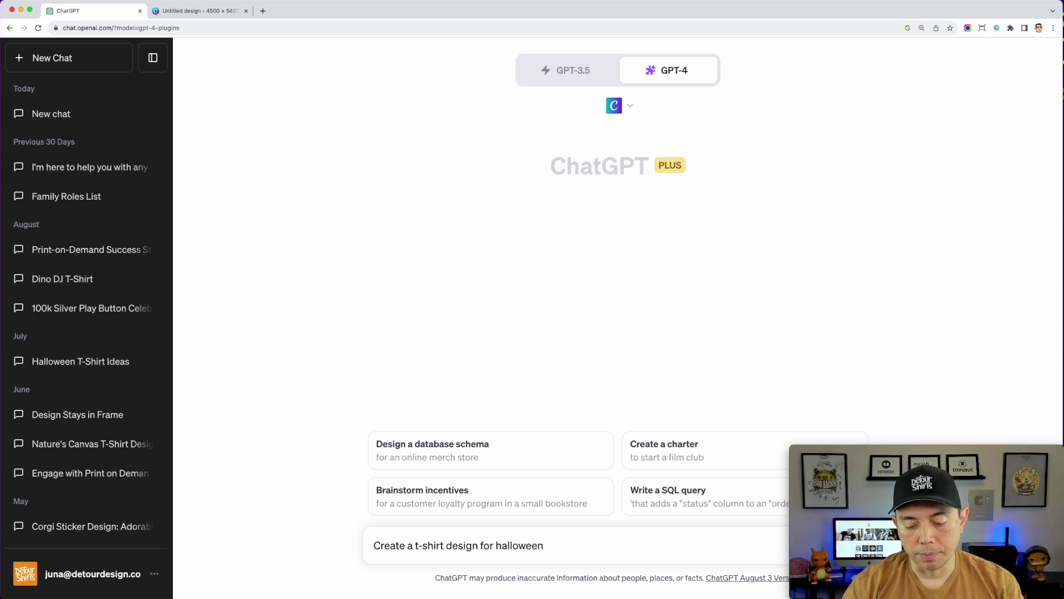
text(en)
key(Return)
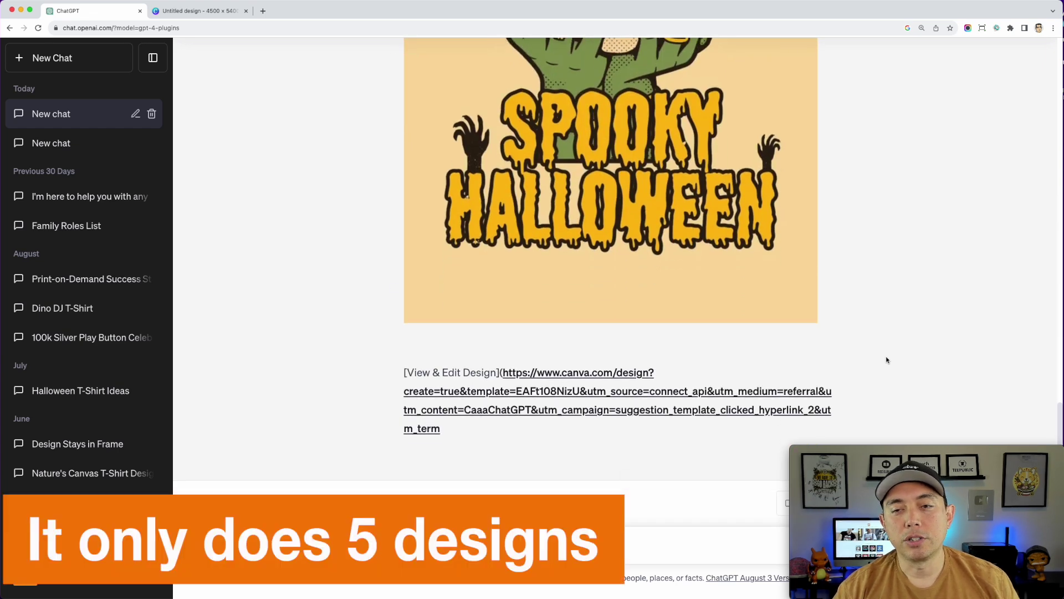
scroll(886, 360, up, 15)
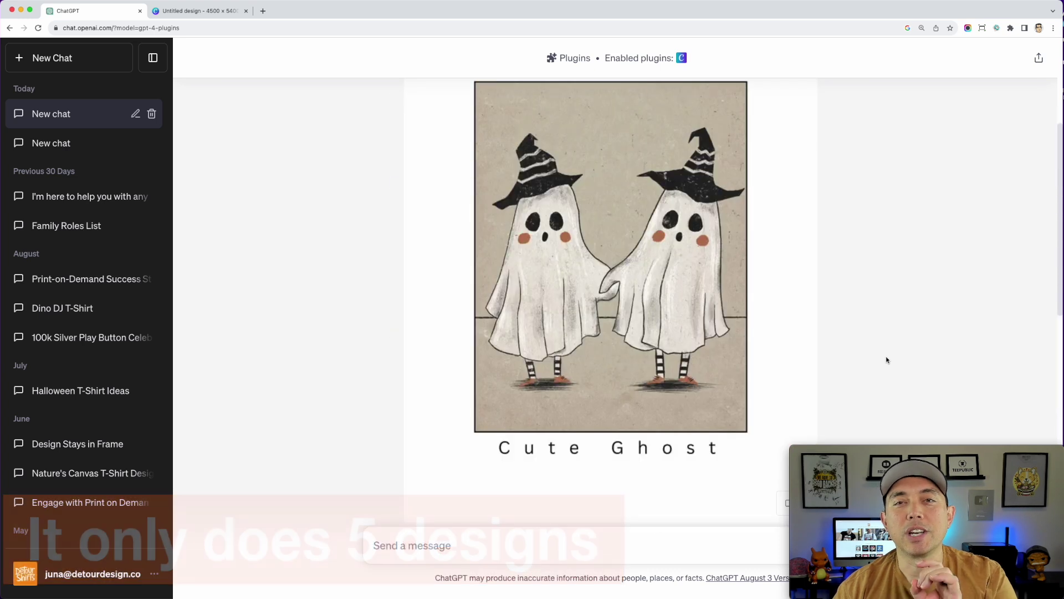
scroll(886, 360, up, 5)
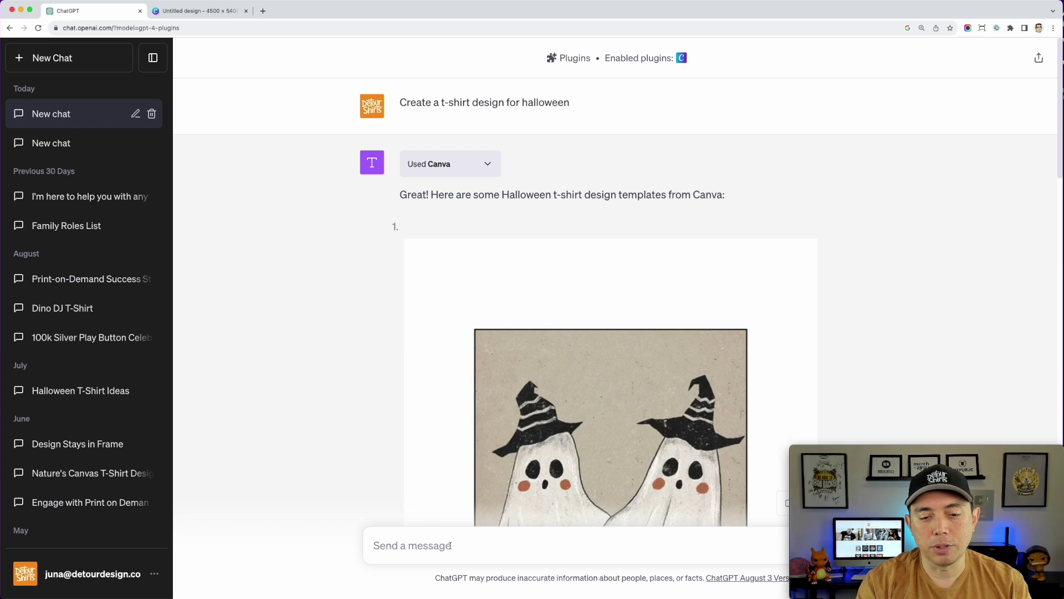
- Draft, unsent, 'Create a t-shirt design for Halloween that says...... This is Boo logna...'
text(C)
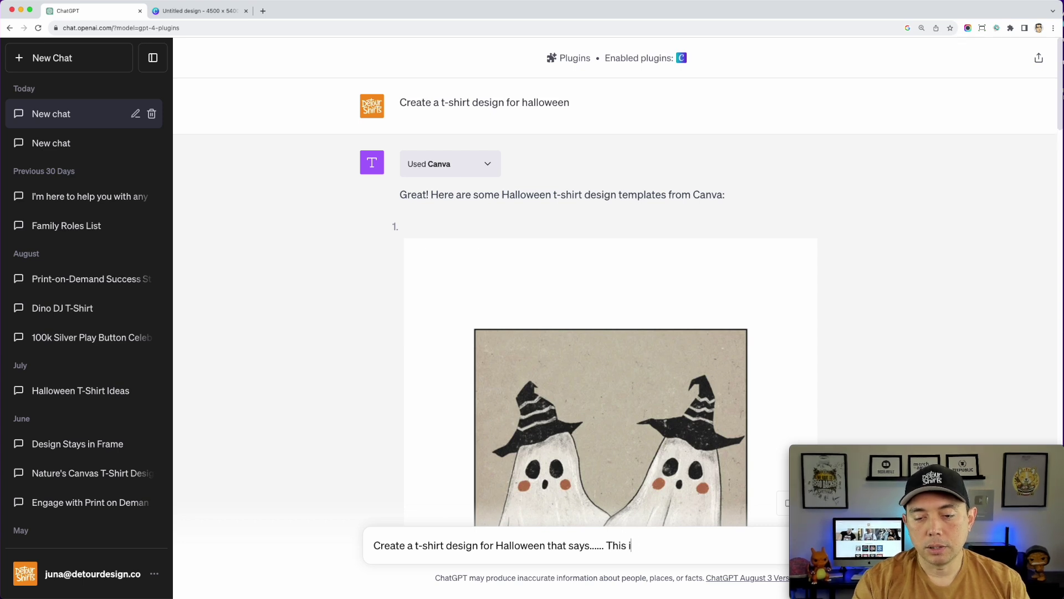
text(oo long)
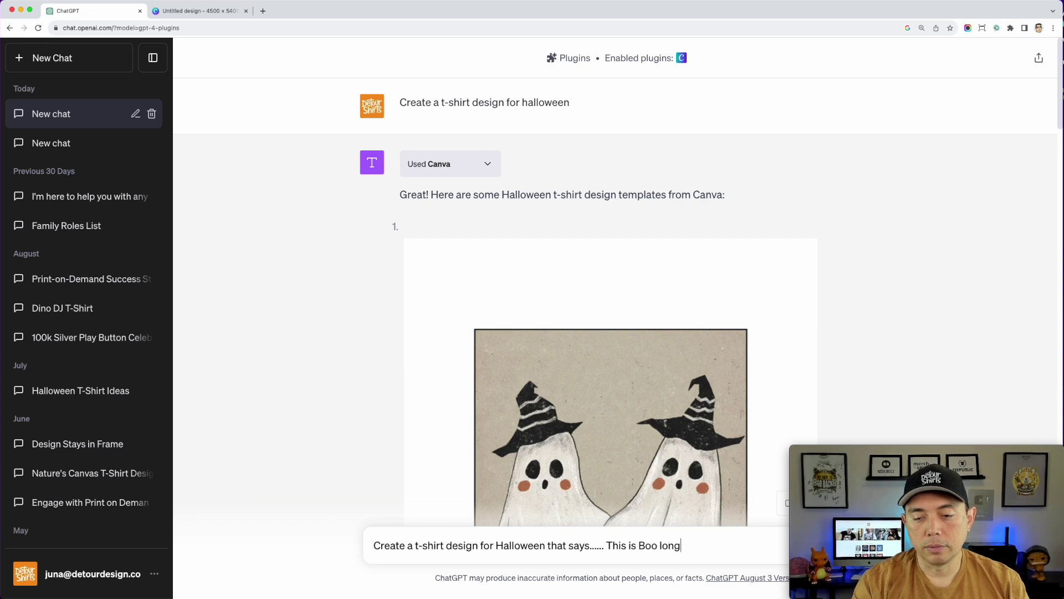
key(BackSpace)
key(BackSpace)
text(gna...)
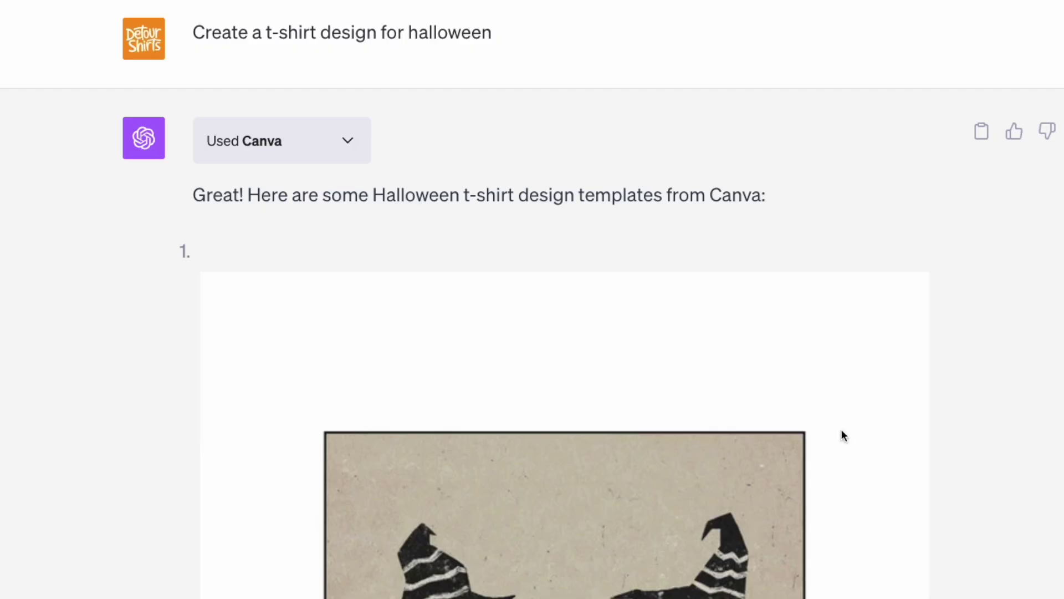
scroll(904, 413, down, 6)
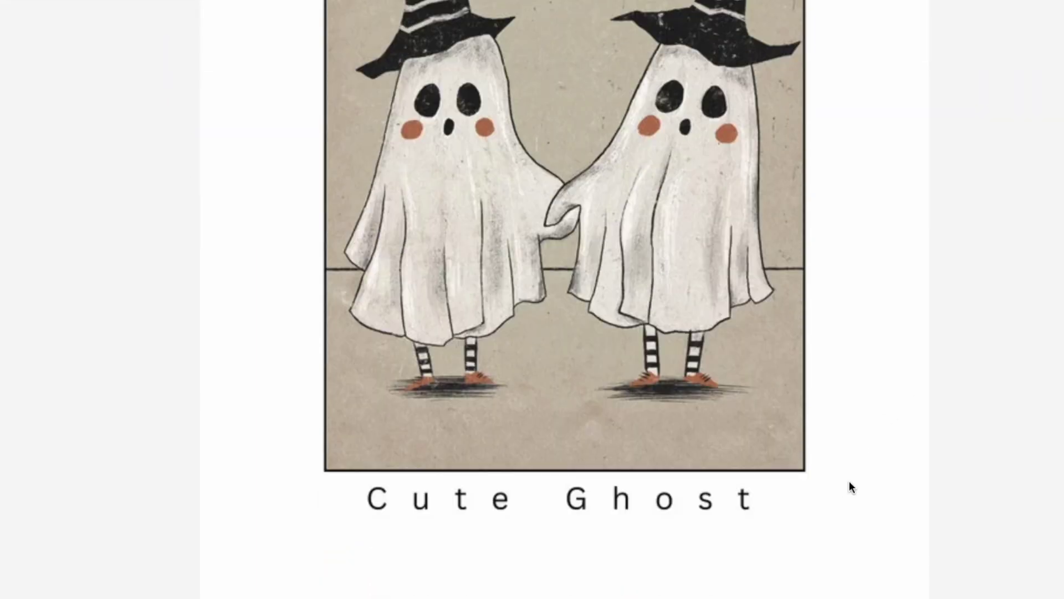
scroll(843, 485, down, 10)
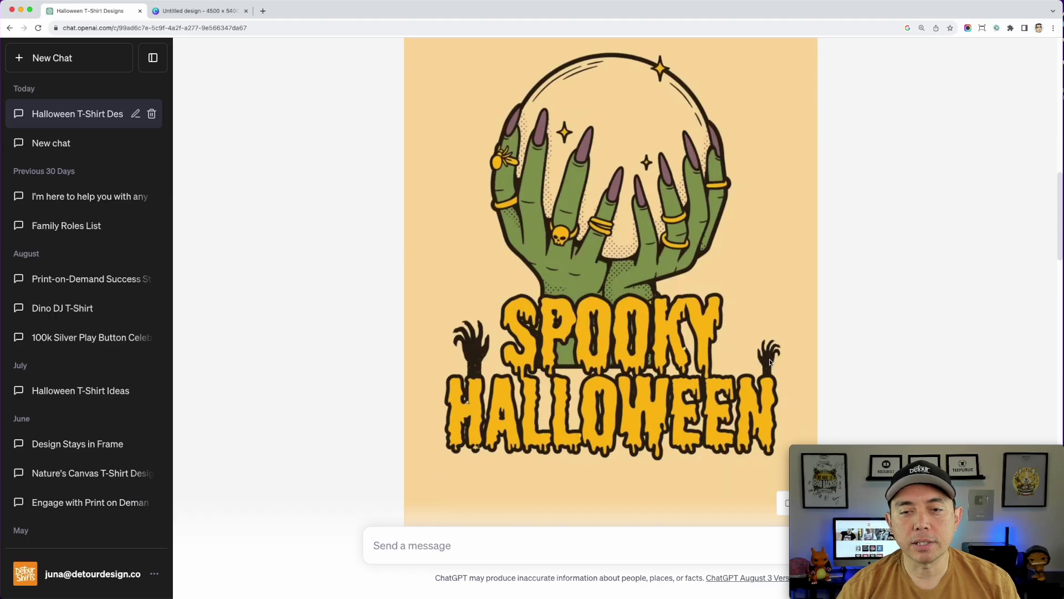
scroll(915, 374, down, 6)
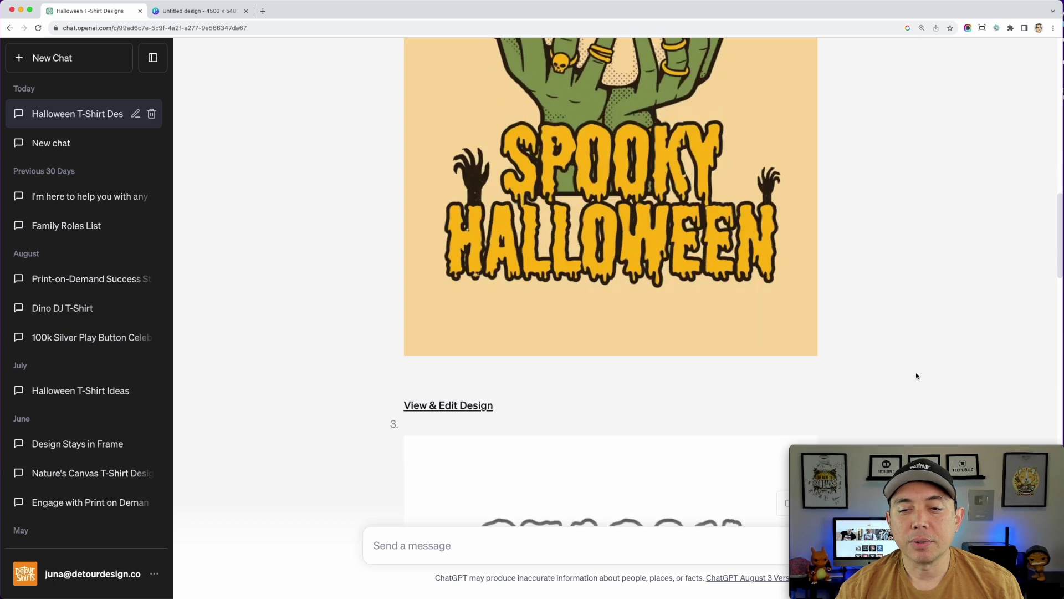
scroll(916, 375, down, 10)
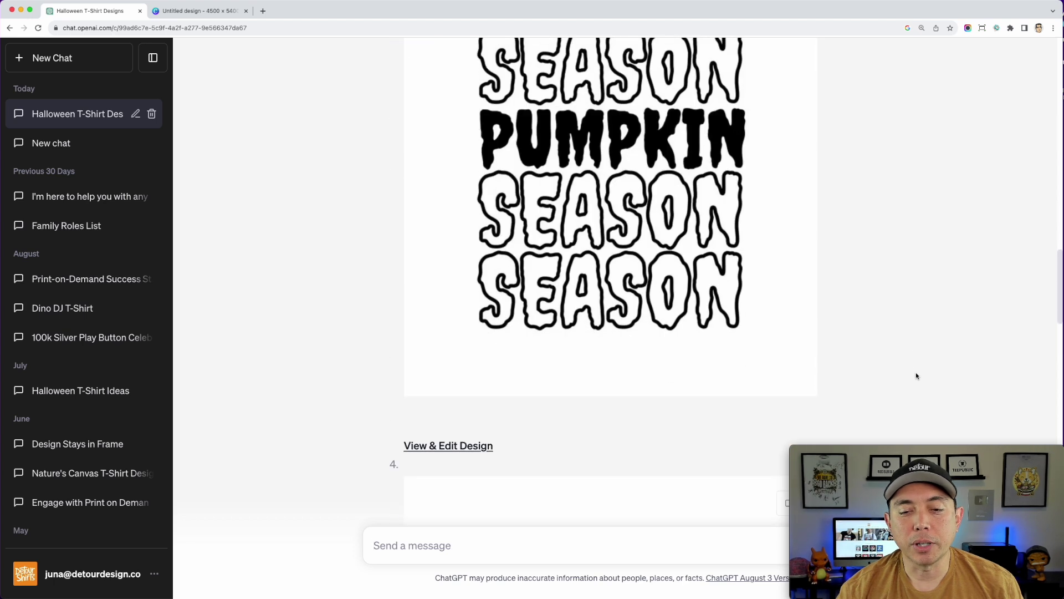
scroll(916, 376, down, 12)
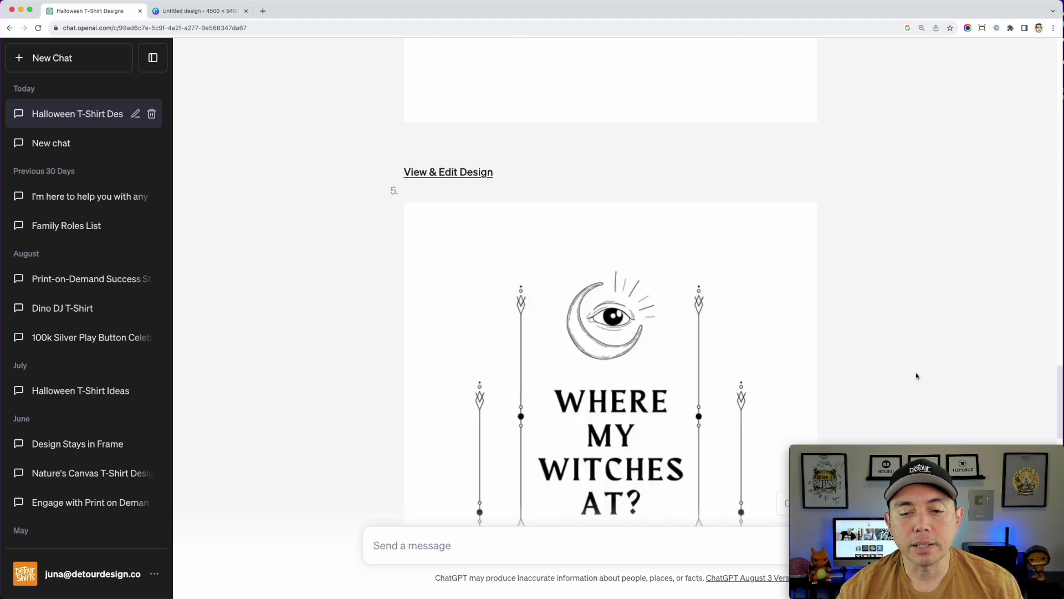
scroll(915, 376, down, 8)
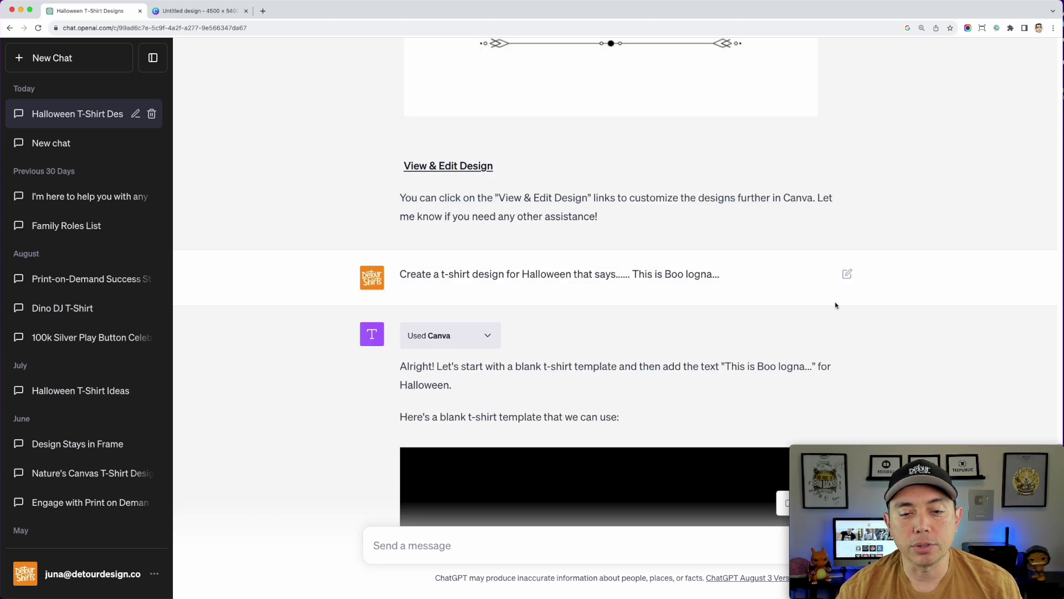
scroll(883, 343, down, 5)
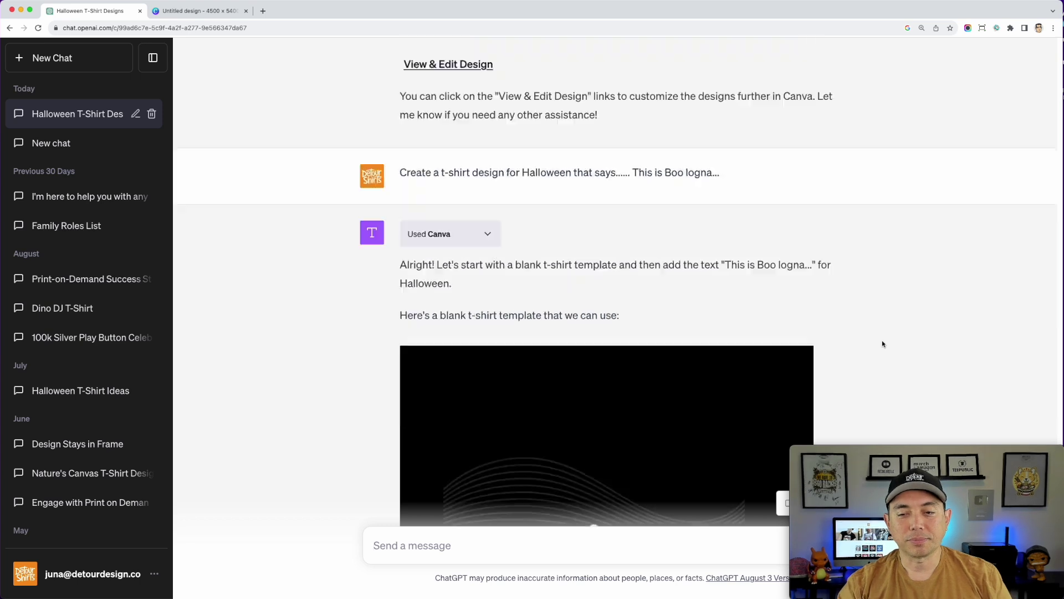
scroll(882, 343, down, 2)
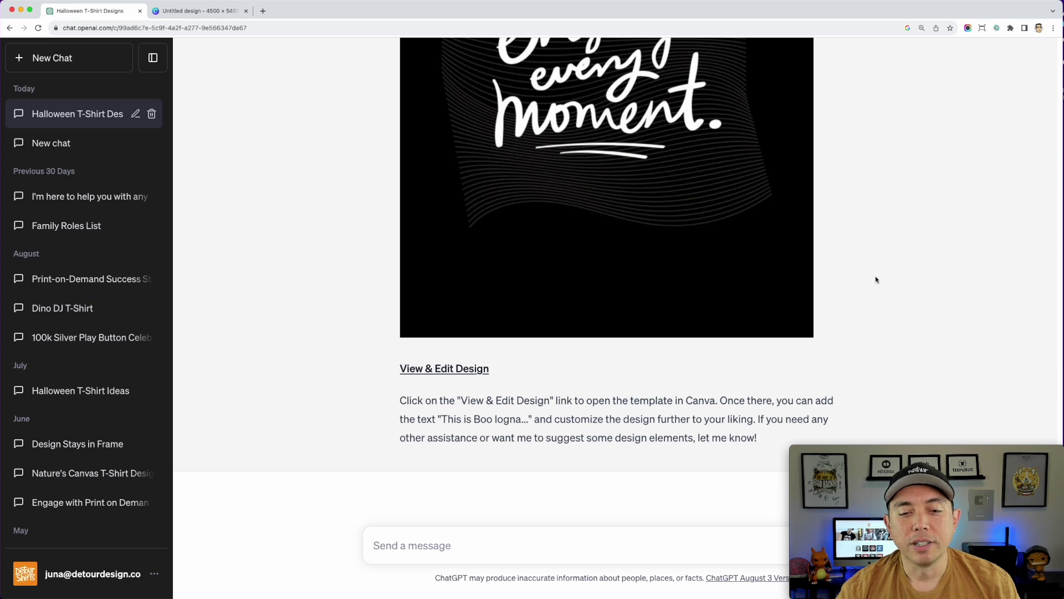
scroll(876, 279, up, 5)
scroll(875, 280, up, 3)
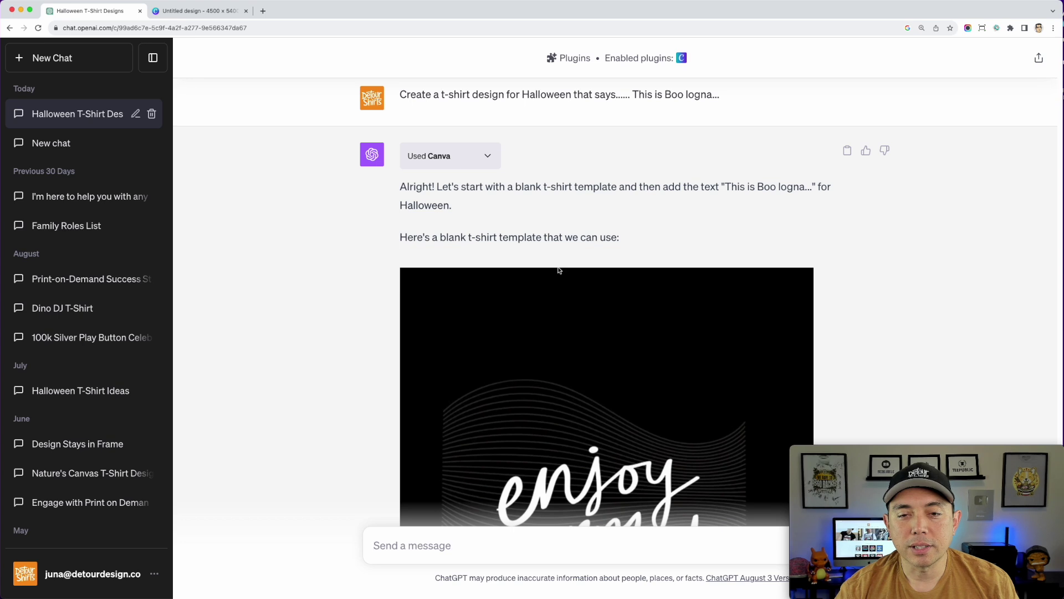
scroll(559, 270, down, 4)
scroll(854, 321, down, 3)
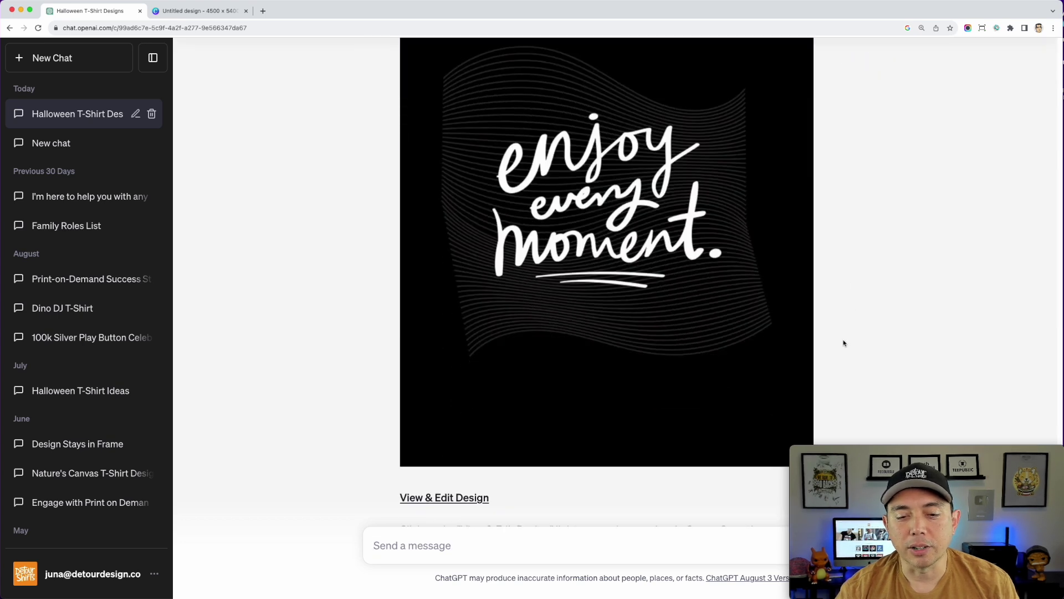
scroll(844, 344, down, 2)
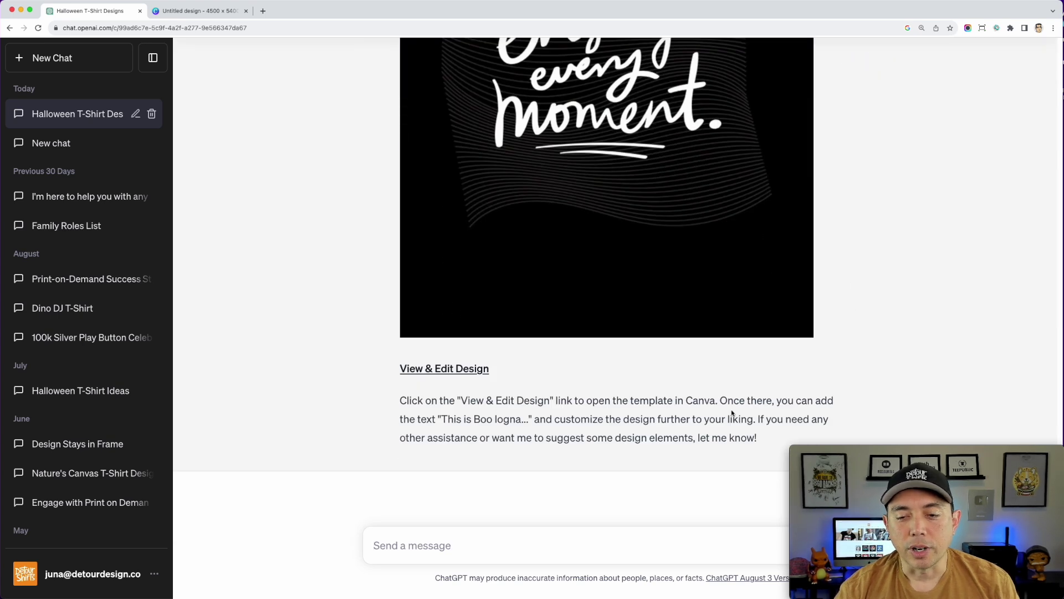
scroll(731, 413, up, 15)
scroll(732, 410, up, 2)
scroll(732, 413, up, 1)
scroll(732, 413, up, 12)
scroll(731, 413, up, 1)
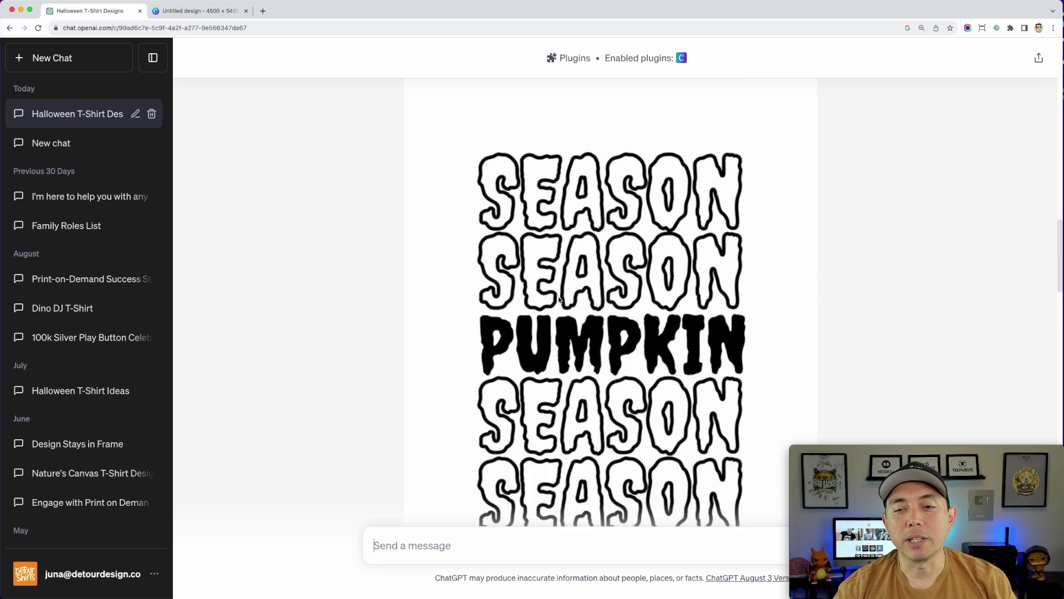
- In the untitled Canva design, search templates for 'halloween t-shirt'
click(199, 12)
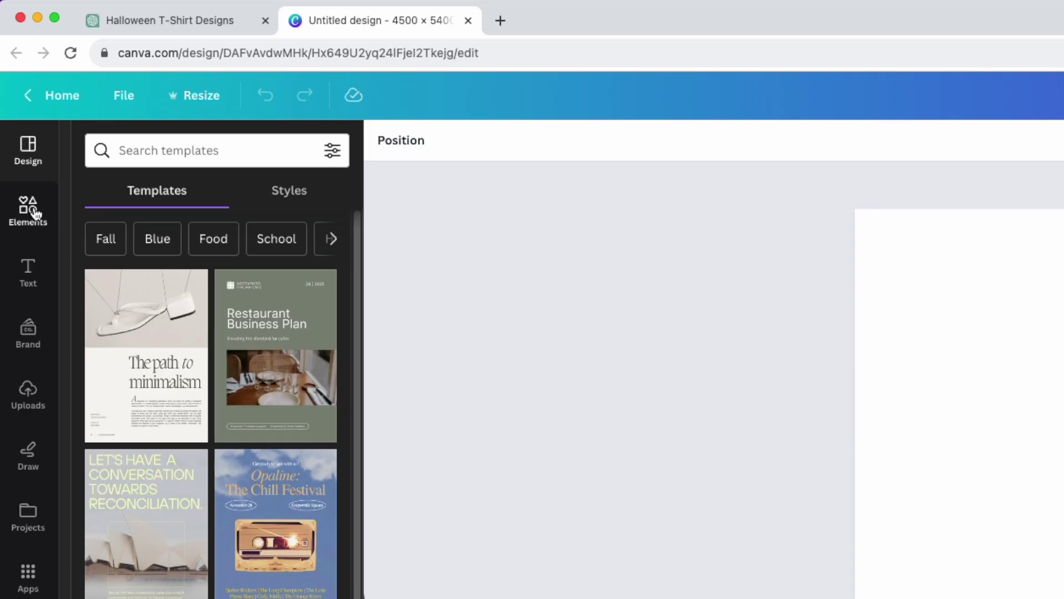
click(34, 213)
click(28, 147)
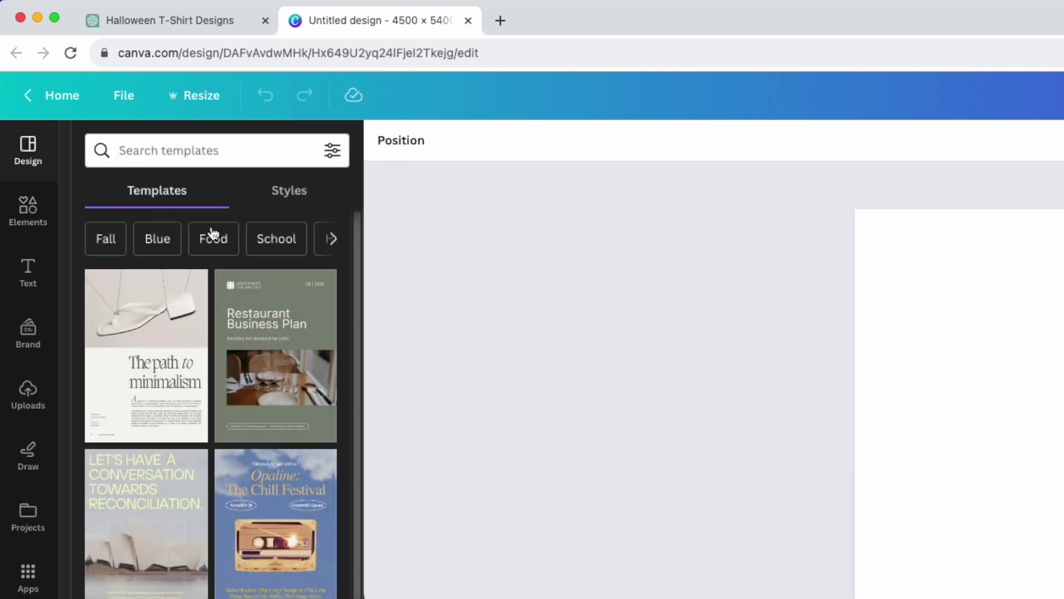
click(195, 153)
text(h)
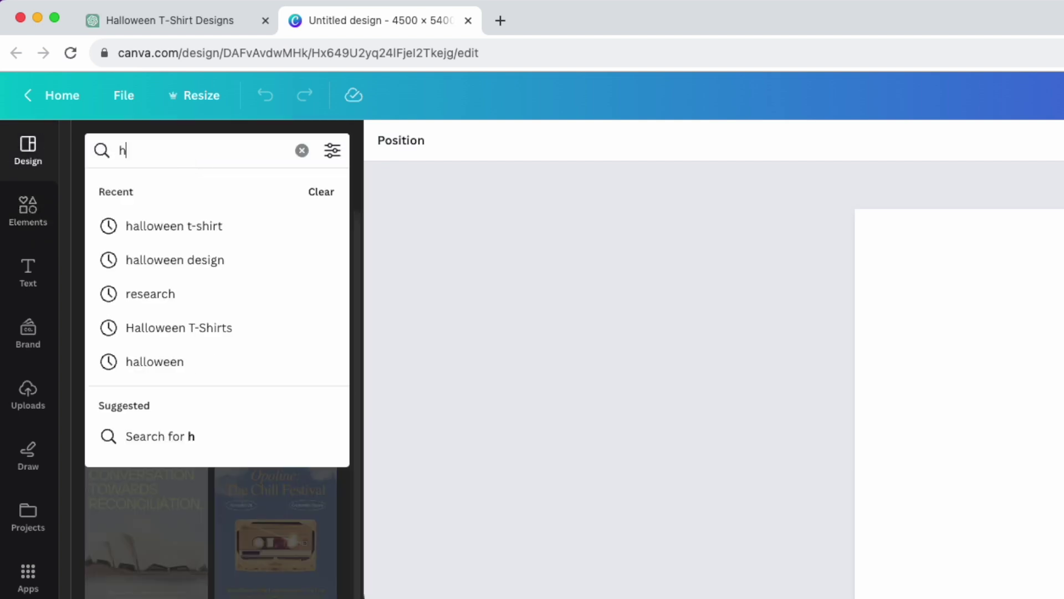
text(alloween t)
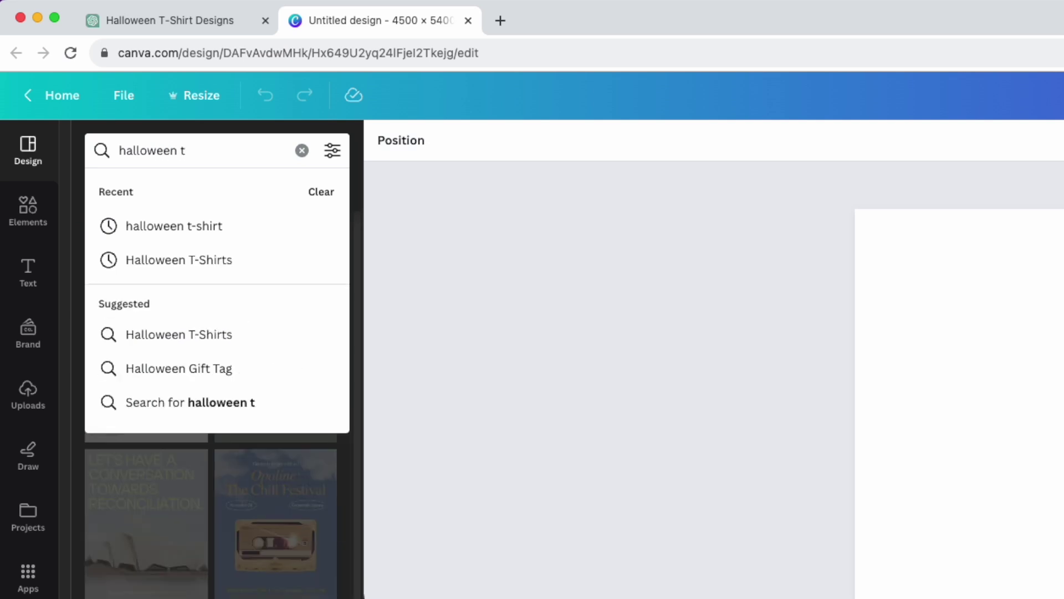
click(169, 235)
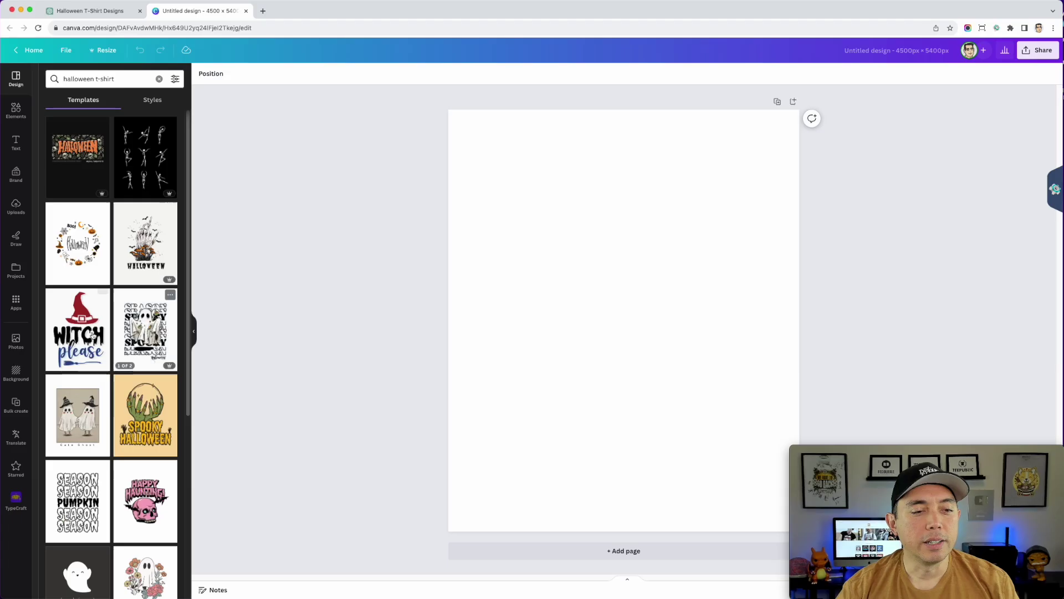
- Try the Cute Ghost and Spooky Halloween templates, ending with the pink-skull Happy Haunting design
click(92, 416)
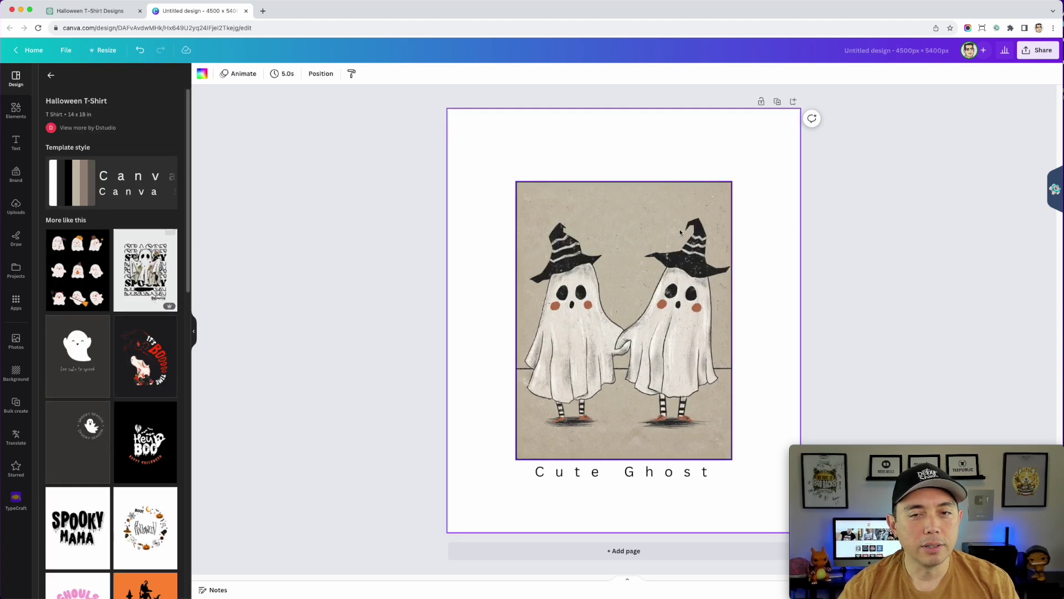
click(51, 75)
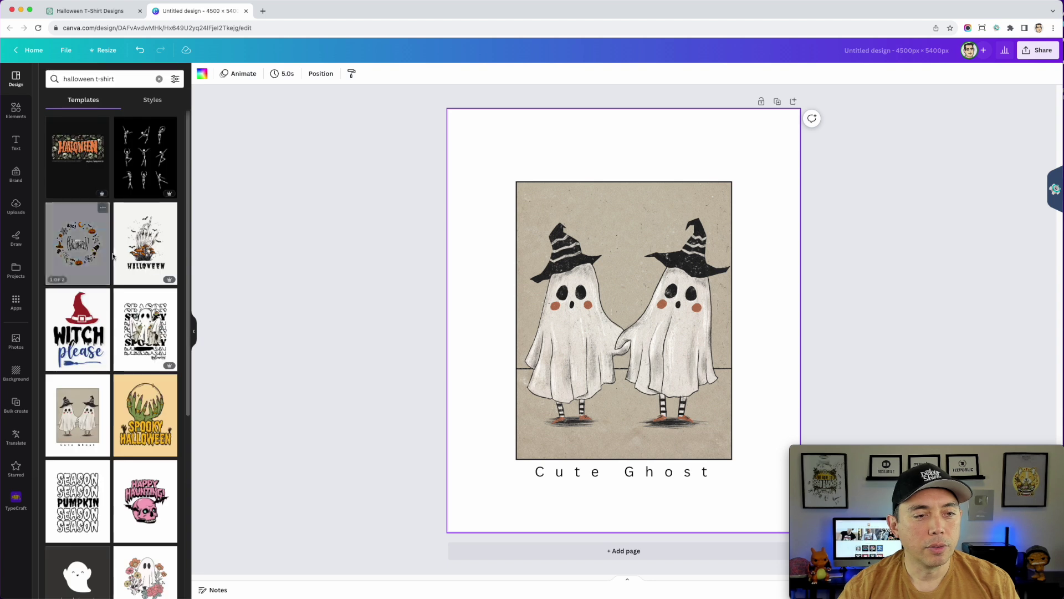
scroll(137, 289, down, 3)
click(136, 290)
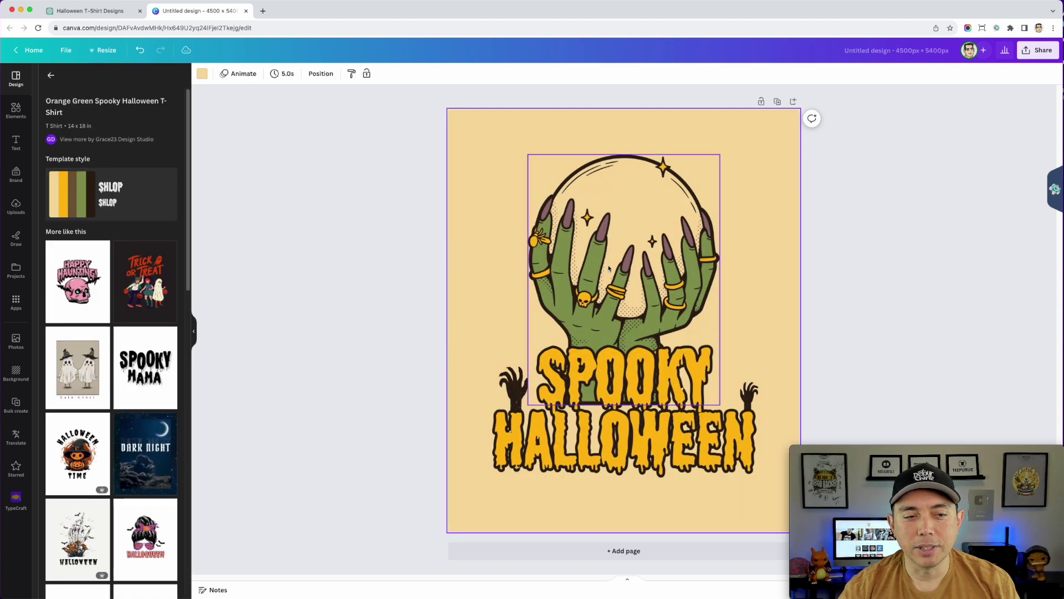
click(76, 285)
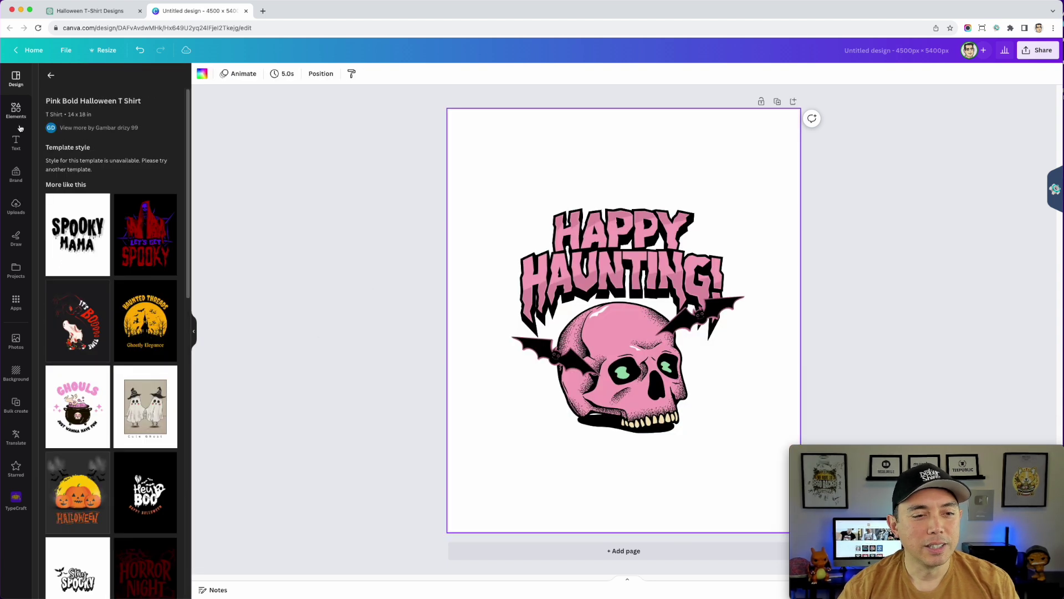
click(50, 75)
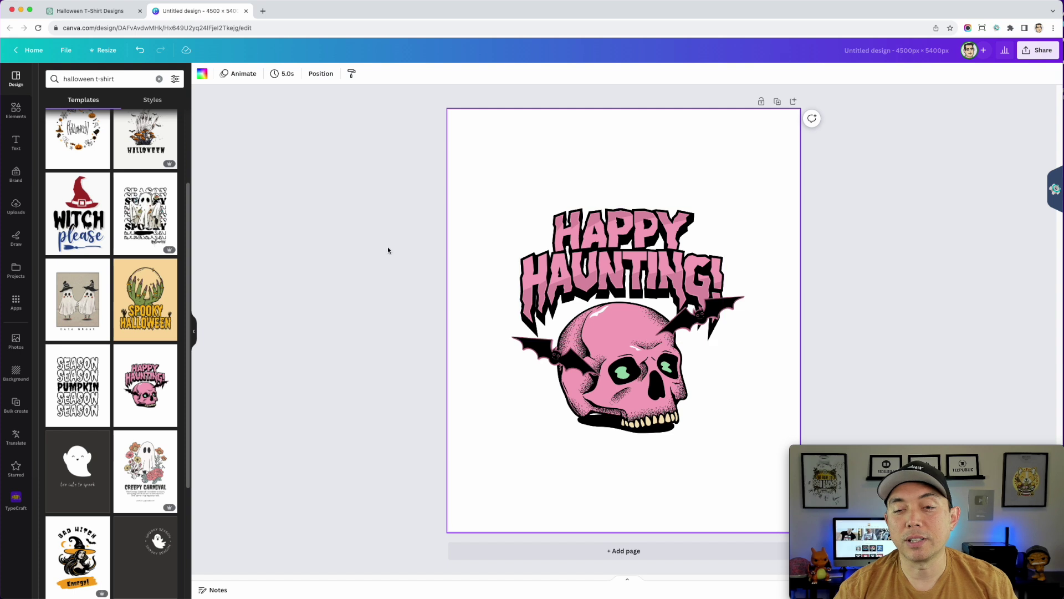
- Select the HAPPY HAUNTING! headline graphic and cancel cropping it without changes
click(577, 232)
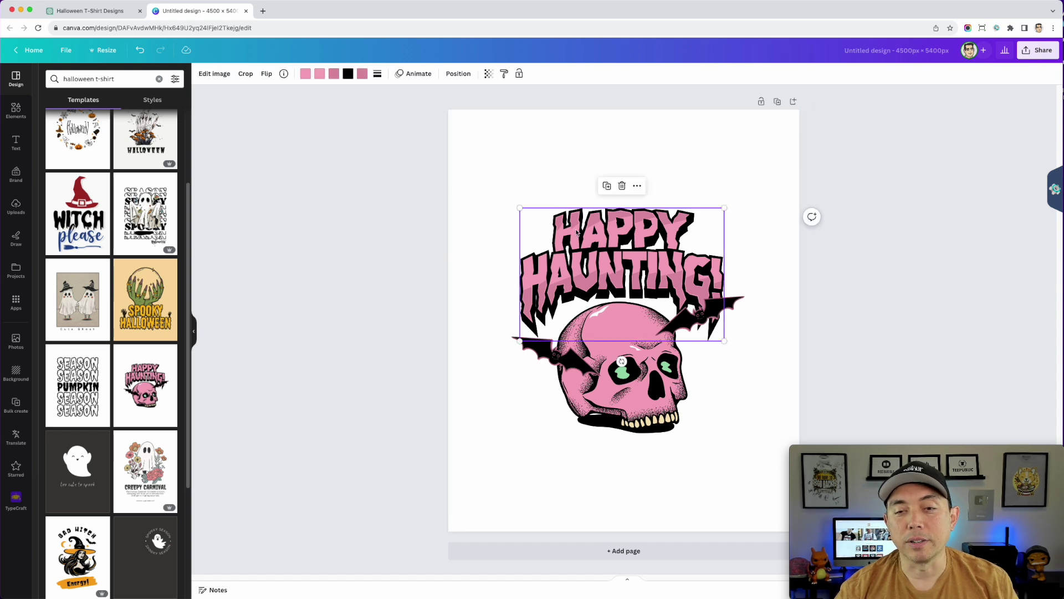
double_click(574, 232)
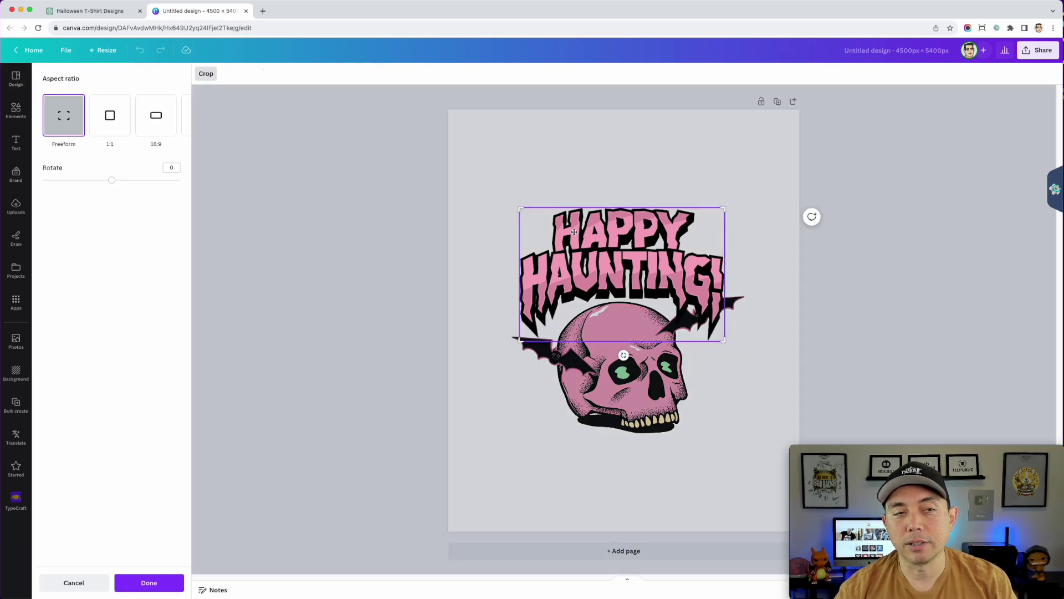
click(763, 211)
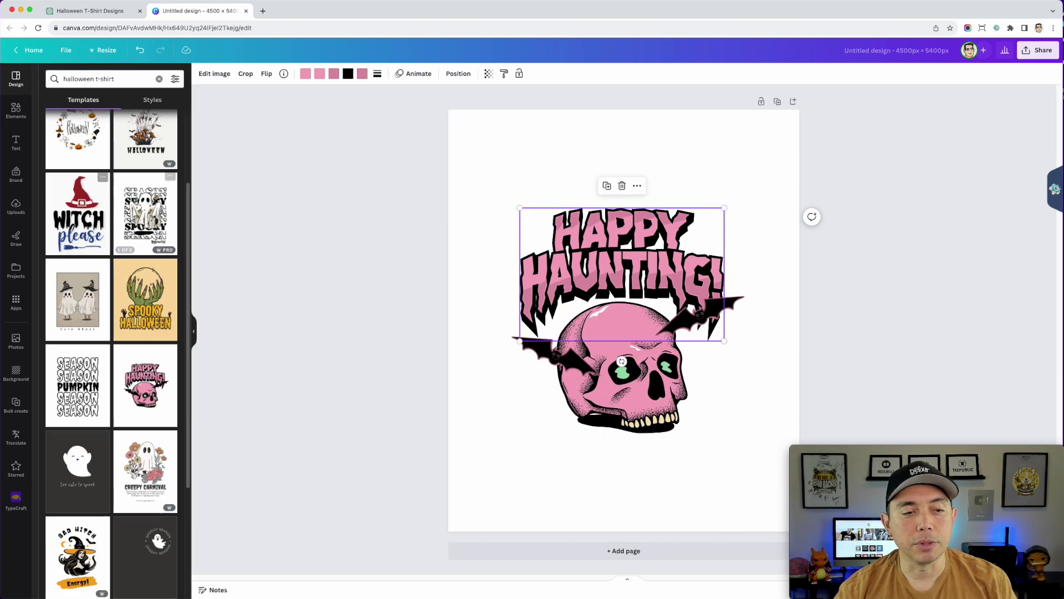
- Reapply the Cute Ghost template and select its caption text
scroll(132, 333, up, 1)
click(84, 339)
click(590, 470)
click(588, 466)
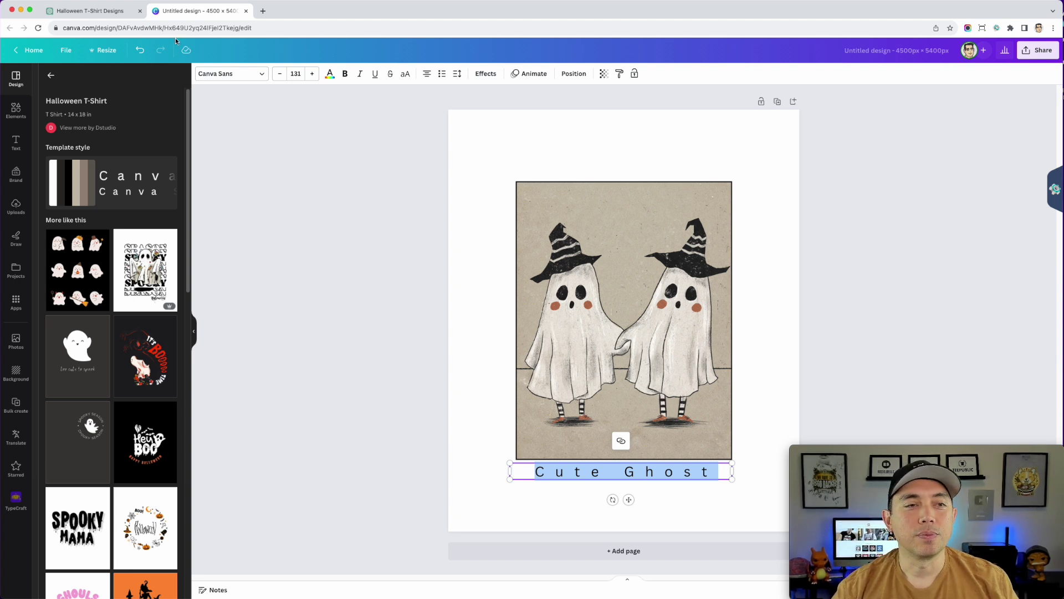
click(106, 10)
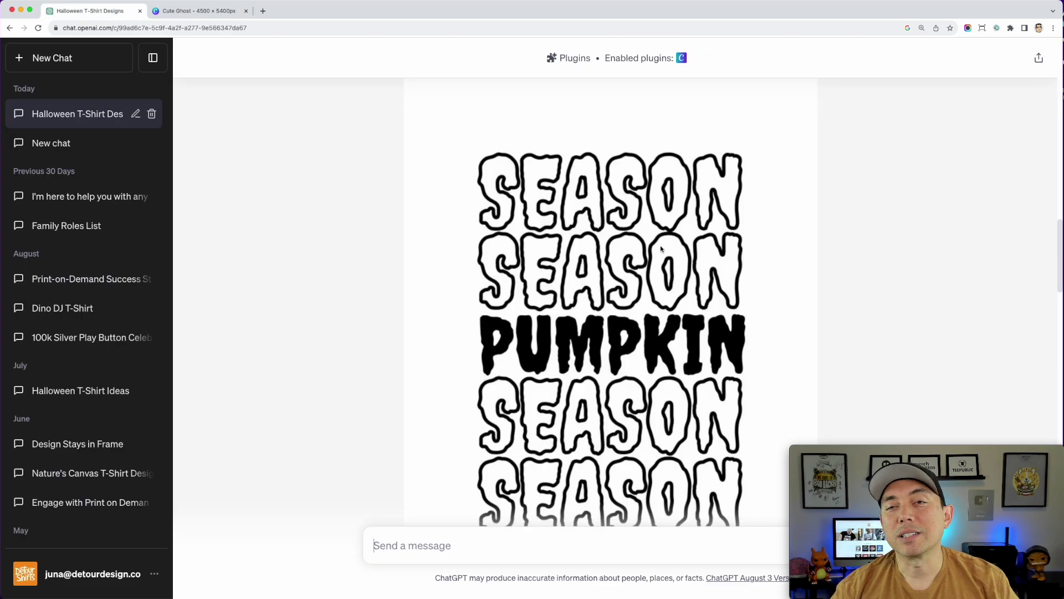
- Return Canva's side panel to the halloween t-shirt template results, keeping the Cute Ghost design
scroll(649, 257, up, 15)
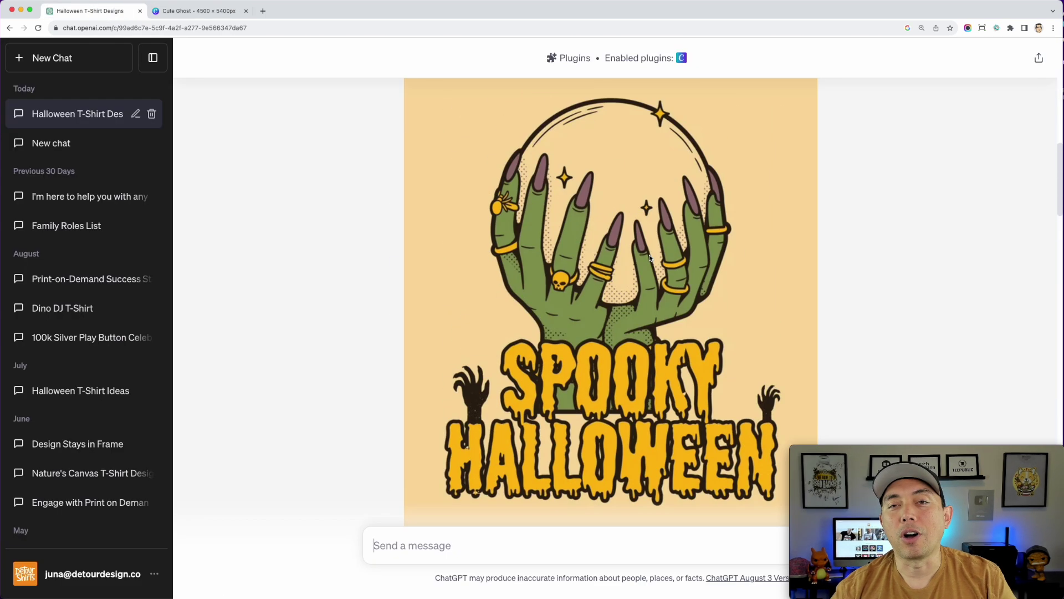
scroll(650, 257, up, 5)
scroll(650, 258, down, 20)
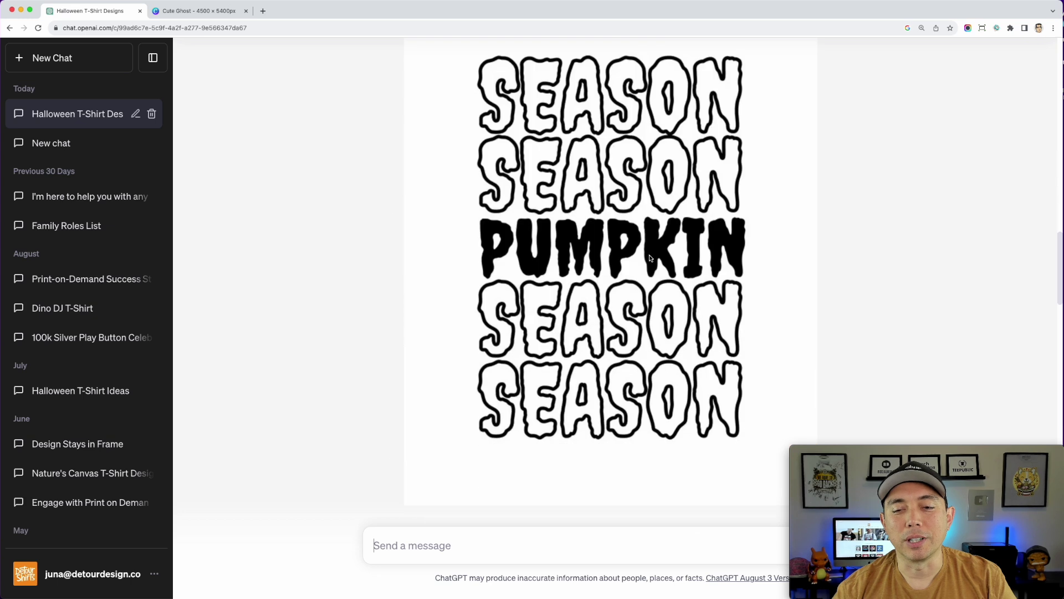
scroll(650, 258, down, 15)
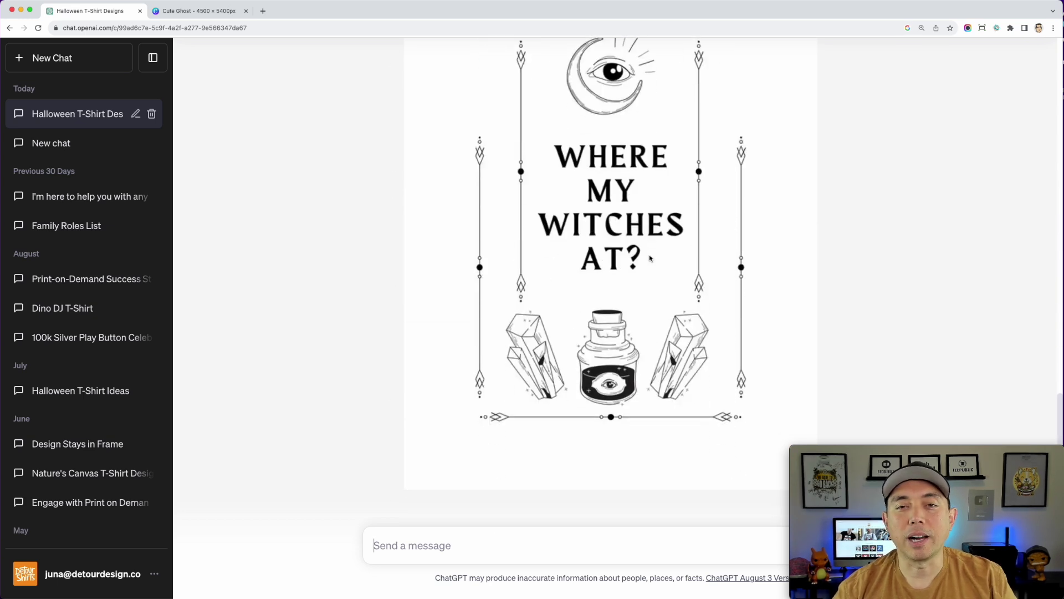
scroll(650, 258, down, 3)
scroll(649, 258, down, 6)
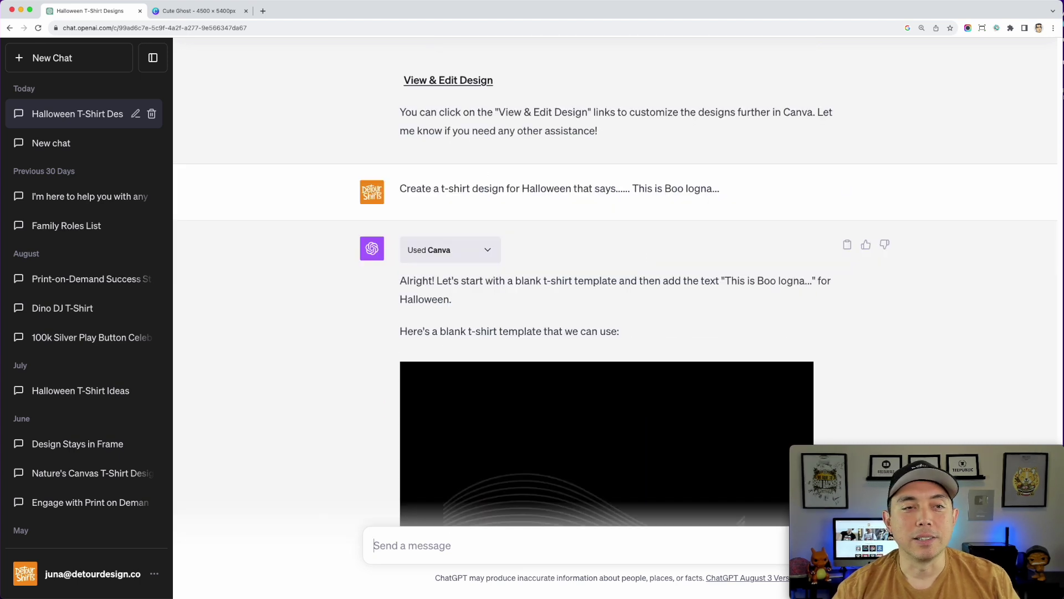
click(187, 8)
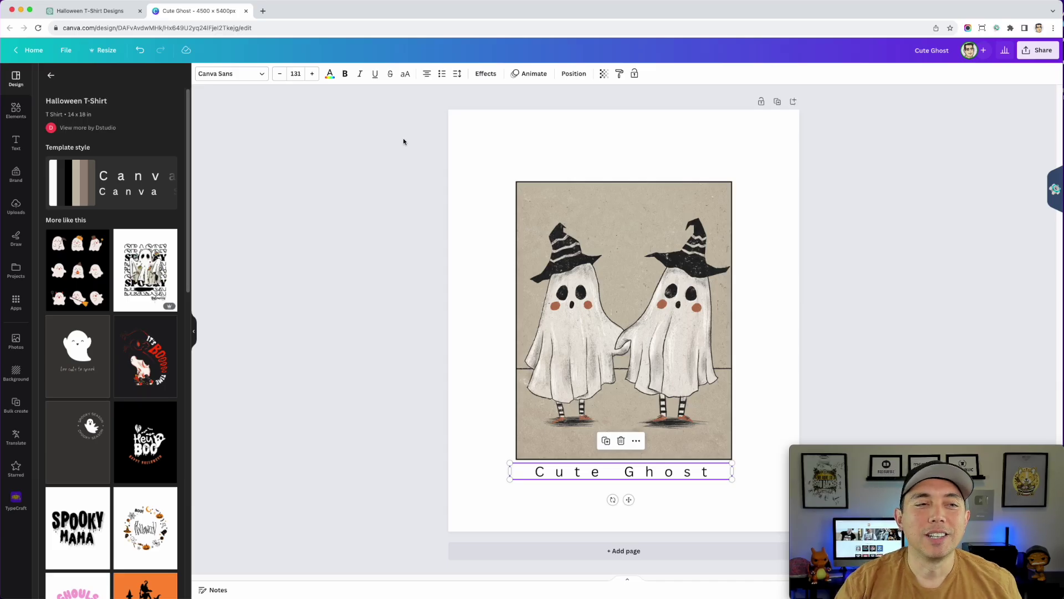
click(50, 76)
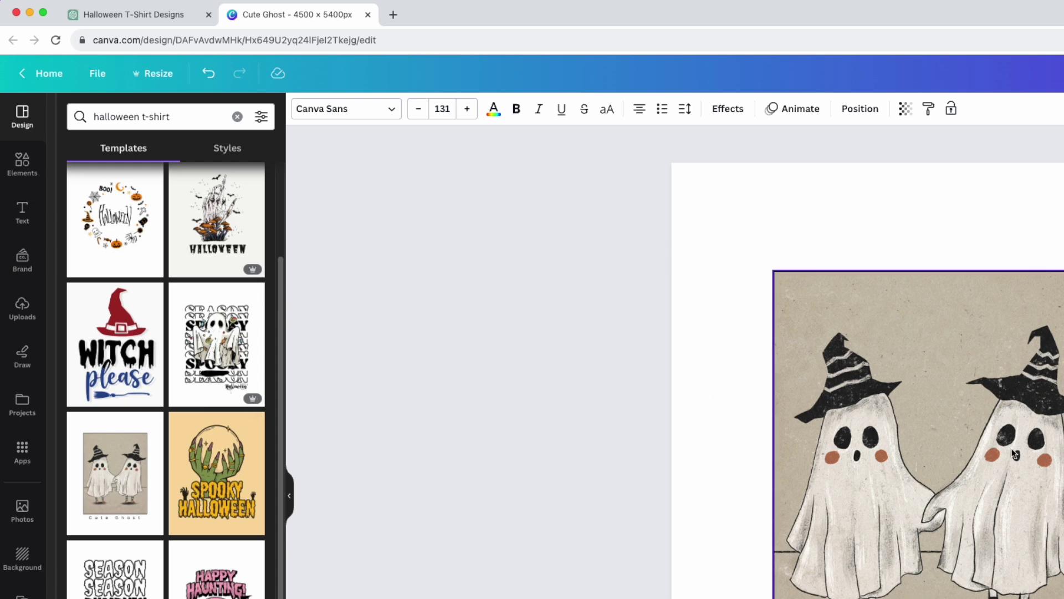
click(166, 16)
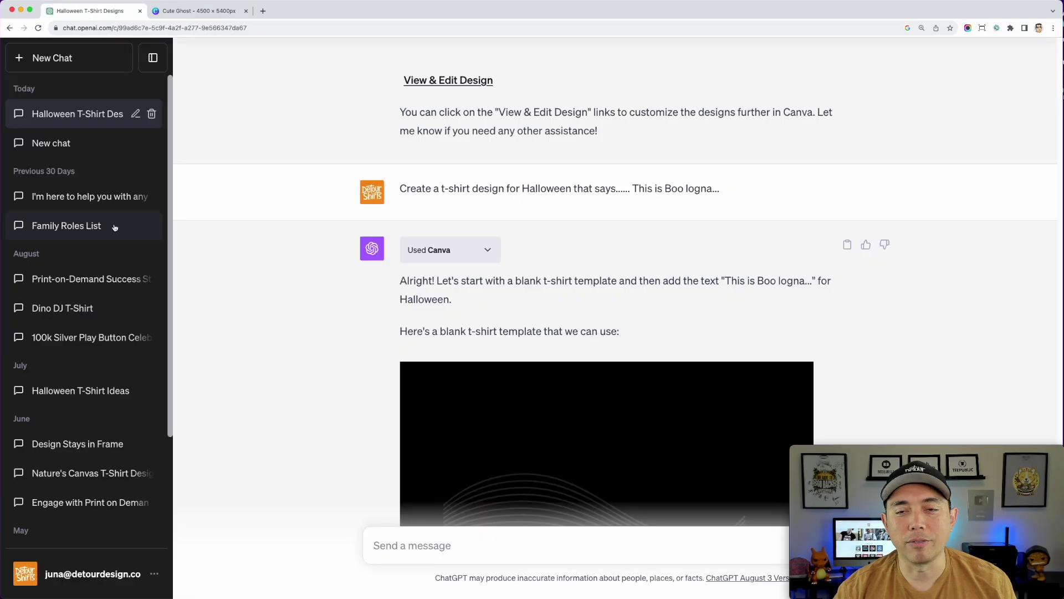
- Scroll the chat up to Canva's first Halloween template reply, led by the witch-hatted ghosts design
scroll(670, 325, up, 7)
scroll(644, 363, up, 15)
scroll(644, 363, up, 10)
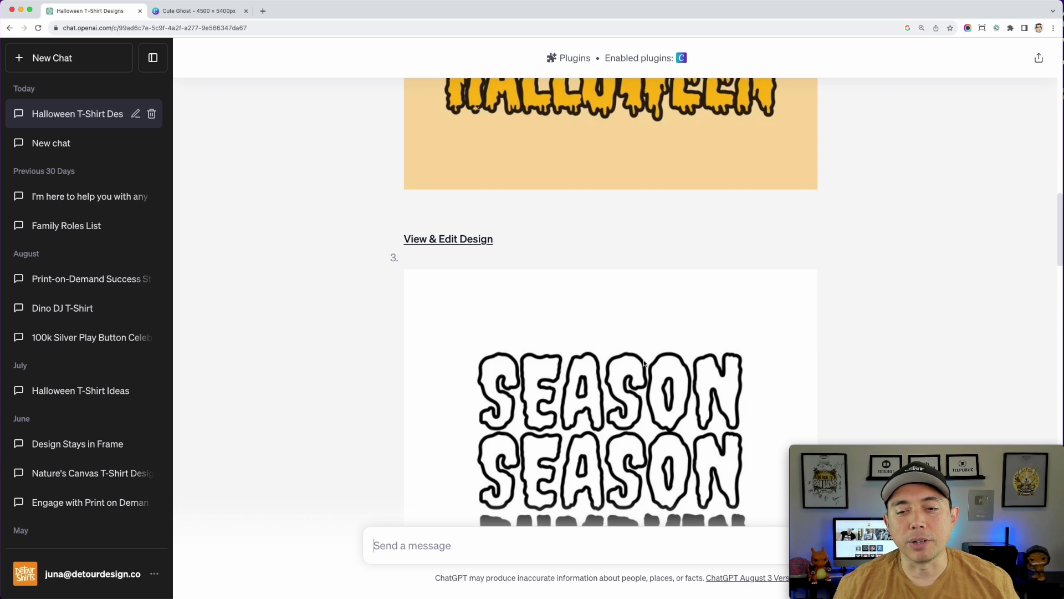
scroll(632, 268, up, 13)
scroll(607, 320, up, 8)
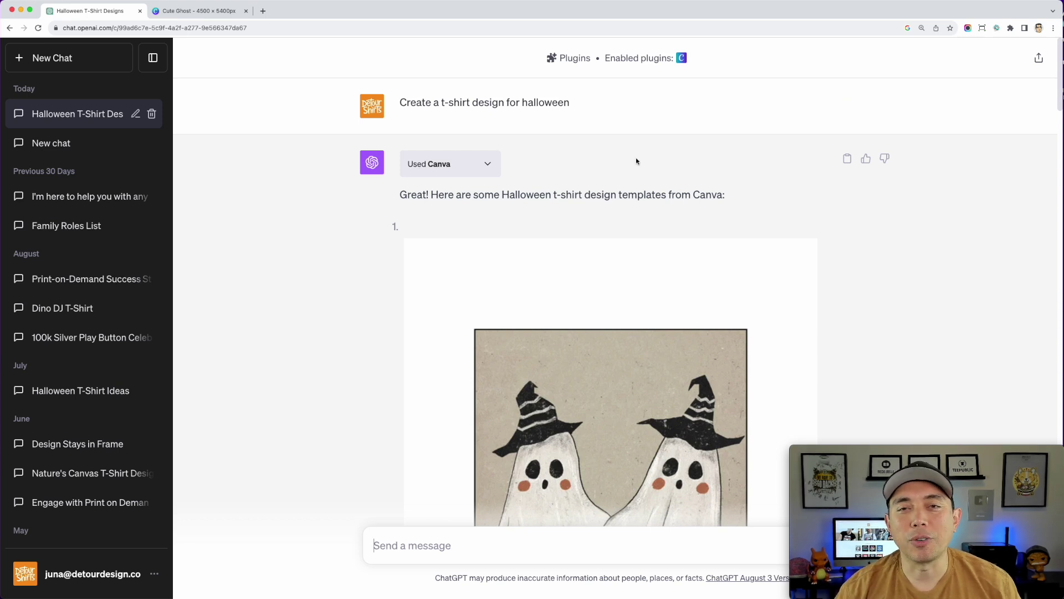
click(185, 11)
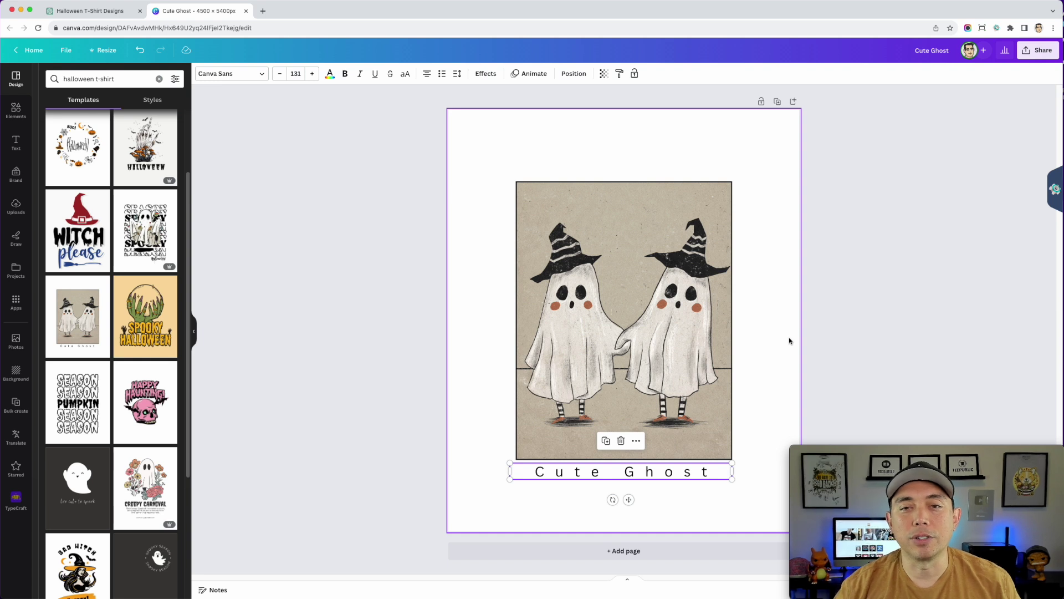
- Switch from the Canva Cute Ghost design back to the ChatGPT tab
key(ctrl+shift+Tab)
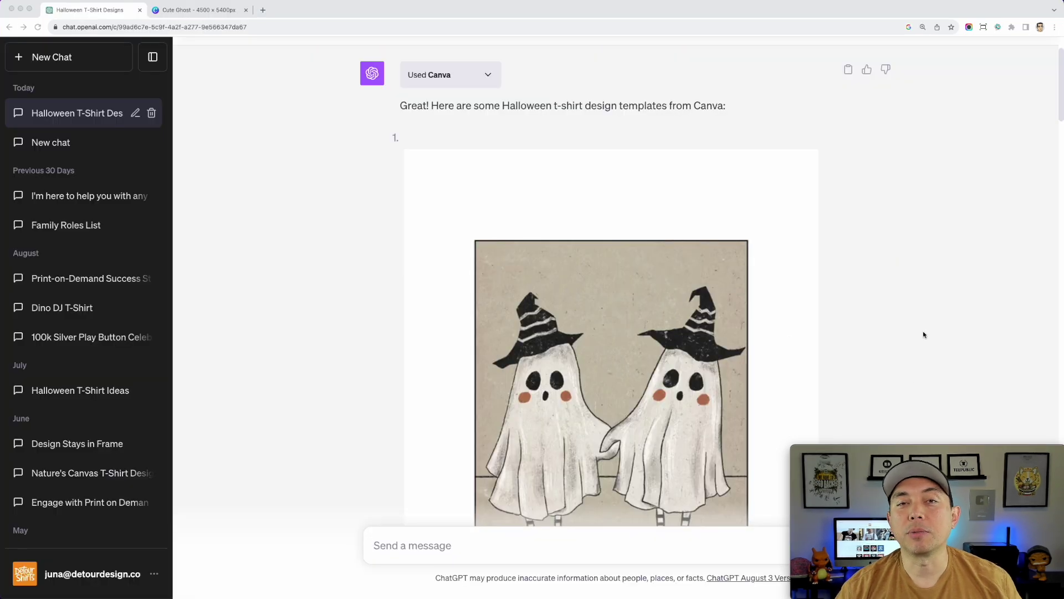
- Send the prompt 'Give me 10 different Halloween t-shirt design phrases'
scroll(914, 379, down, 5)
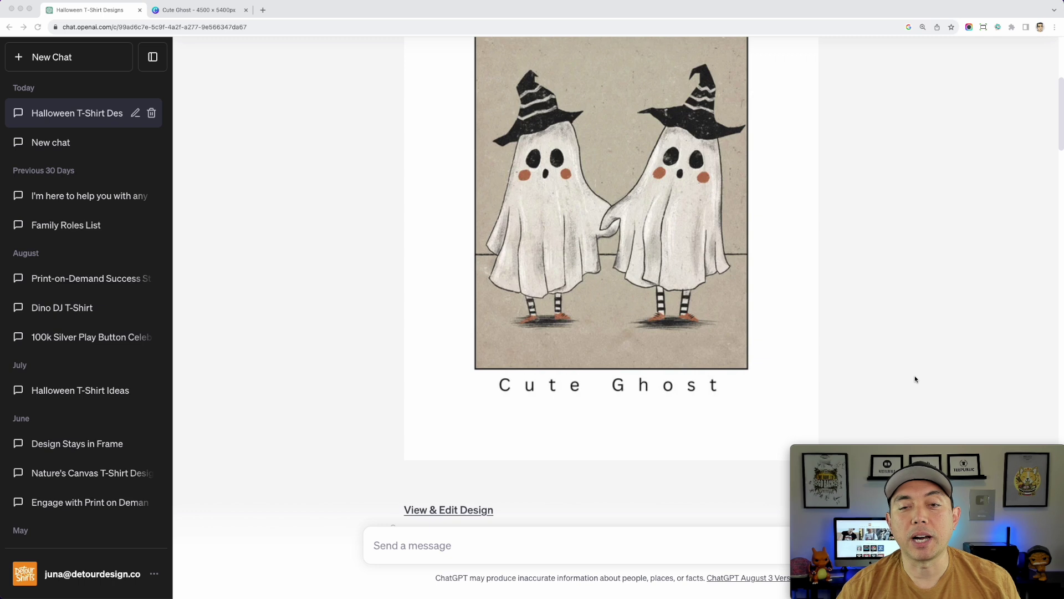
scroll(914, 379, down, 3)
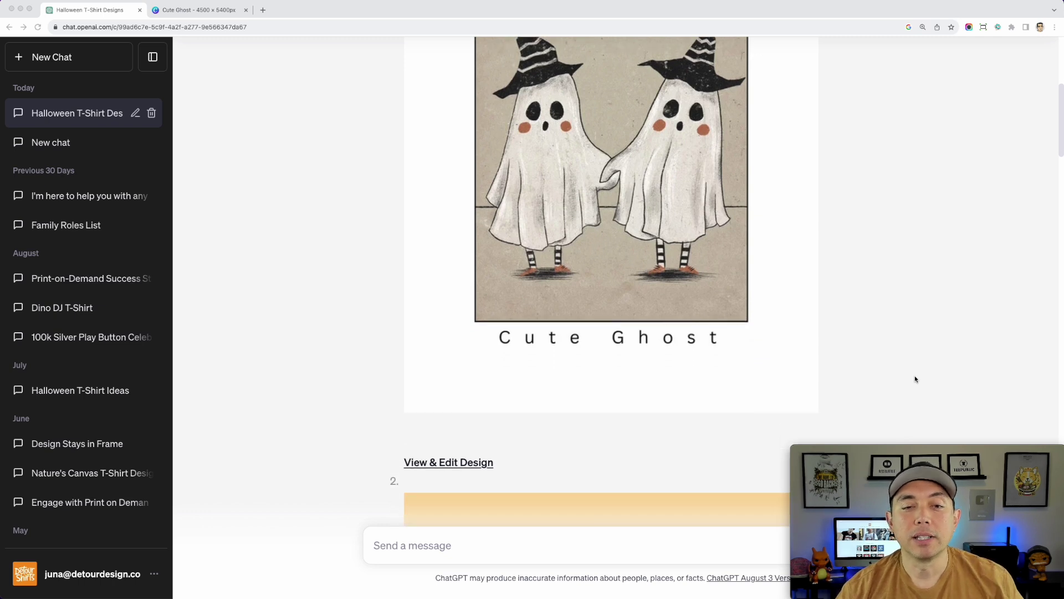
click(418, 540)
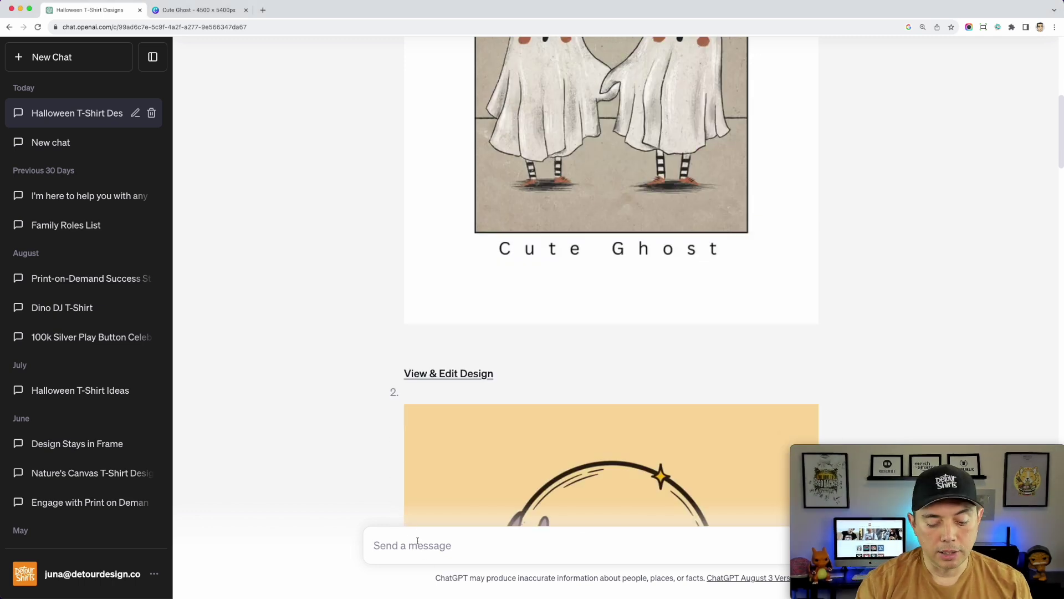
text(Give me )
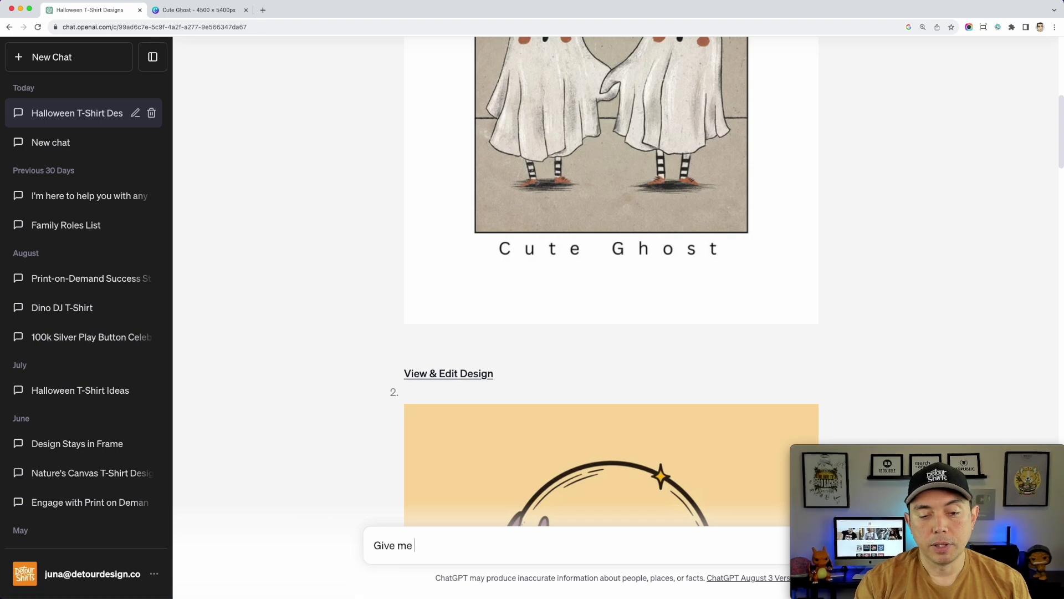
text(10 diffe)
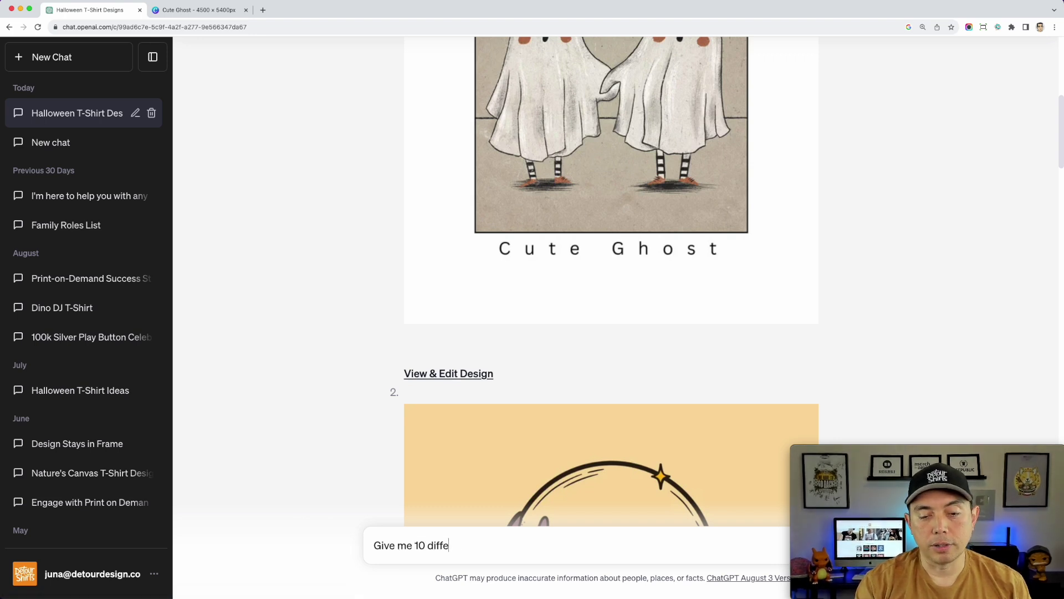
text(rent Ho)
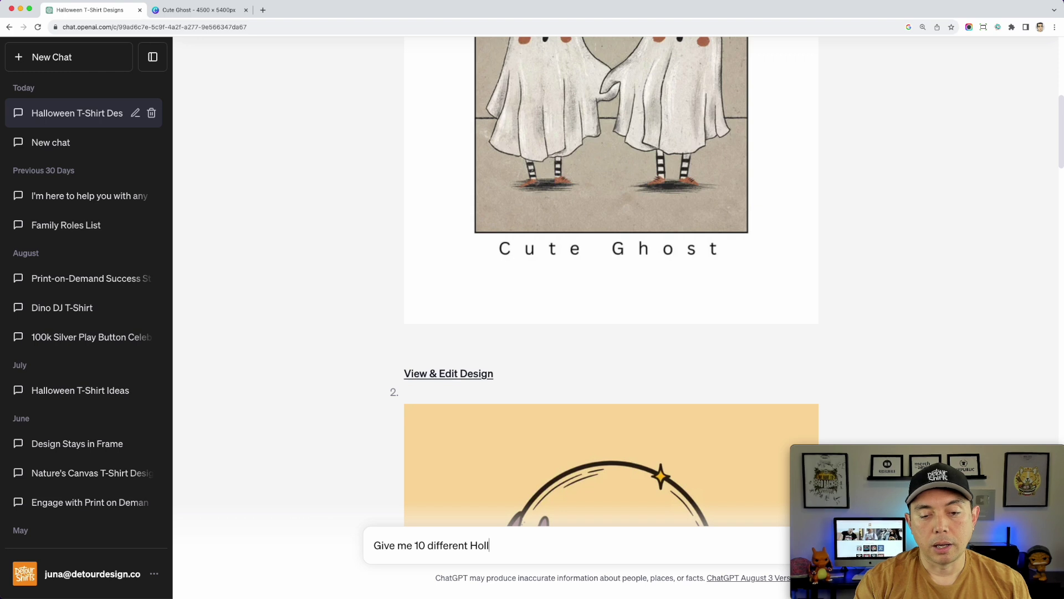
key(BackSpace)
text(allo)
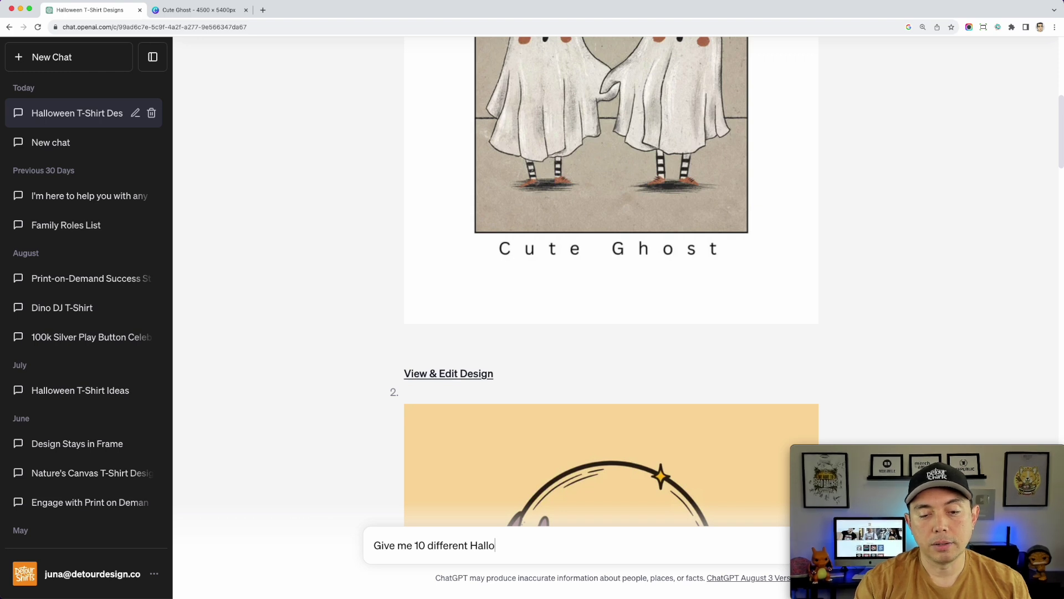
text(ween t)
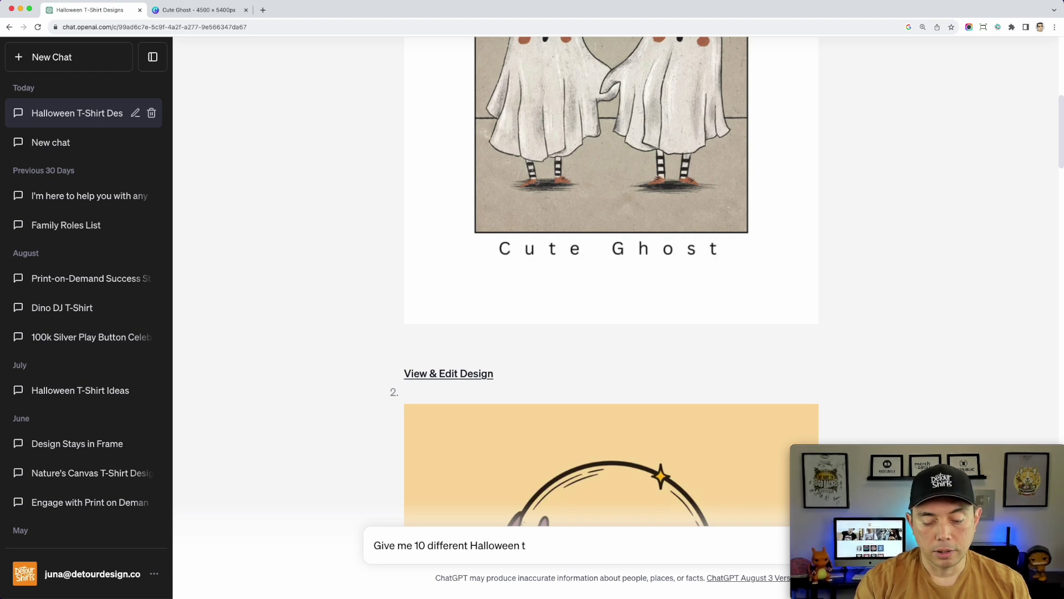
text(-shirt desi)
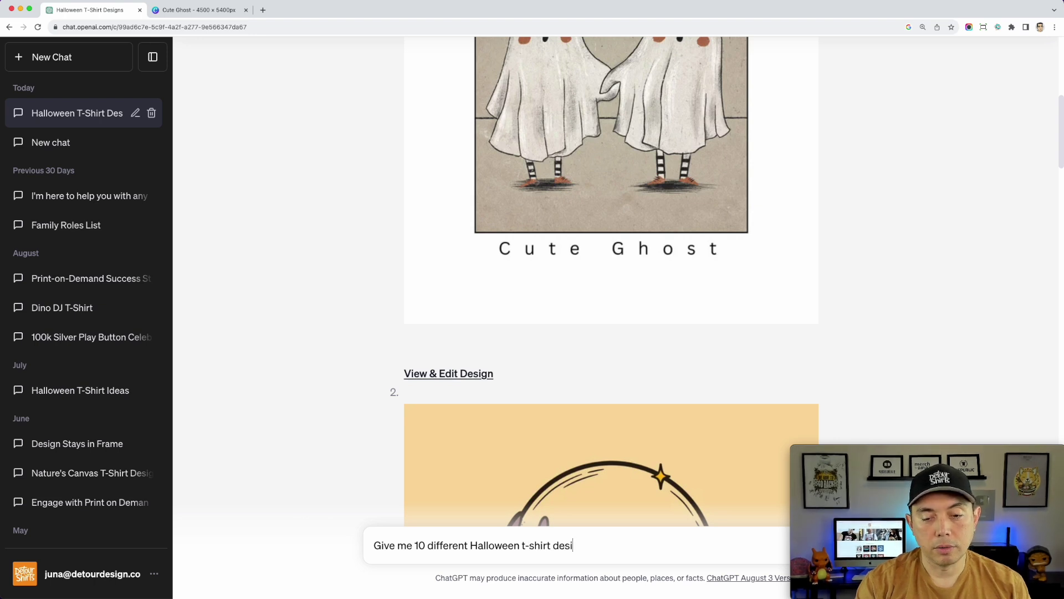
text(gn phrase)
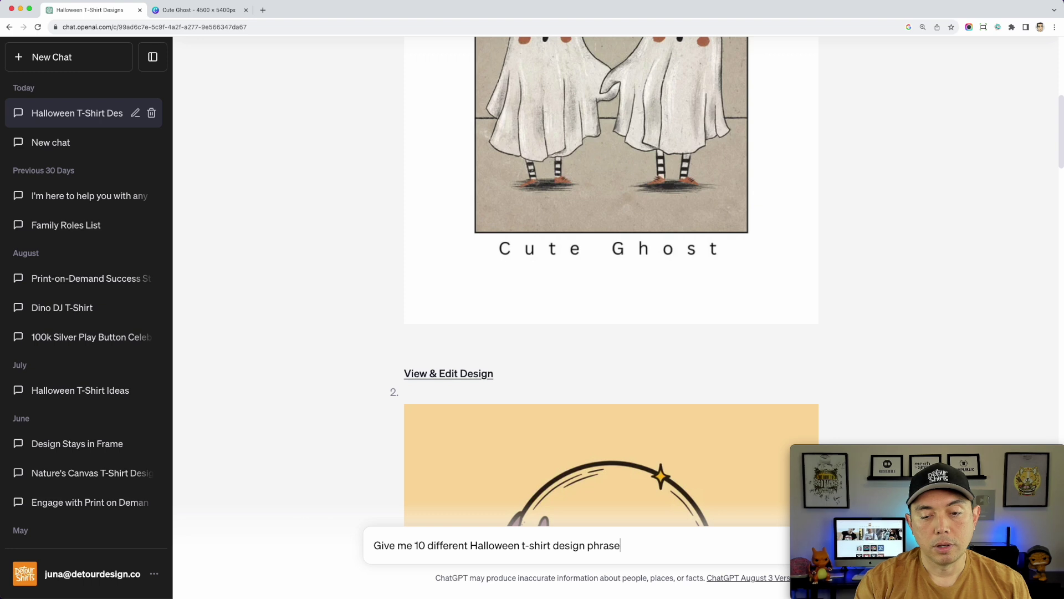
text(s)
key(Return)
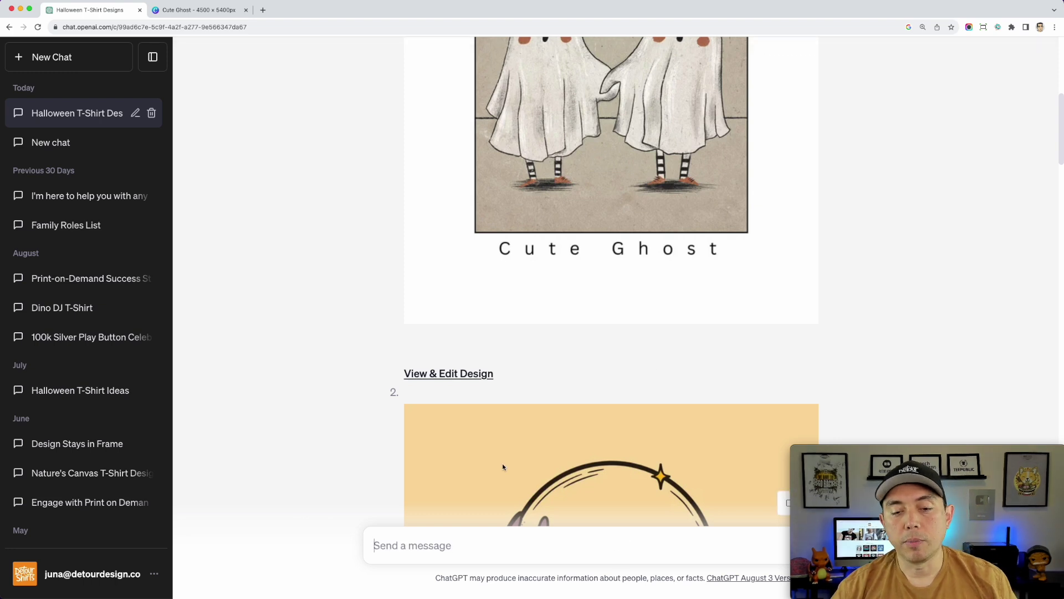
- Scroll through the reply listing phrases like 'Witch, Please!' and 'Creepin' It Real.'
scroll(673, 418, down, 15)
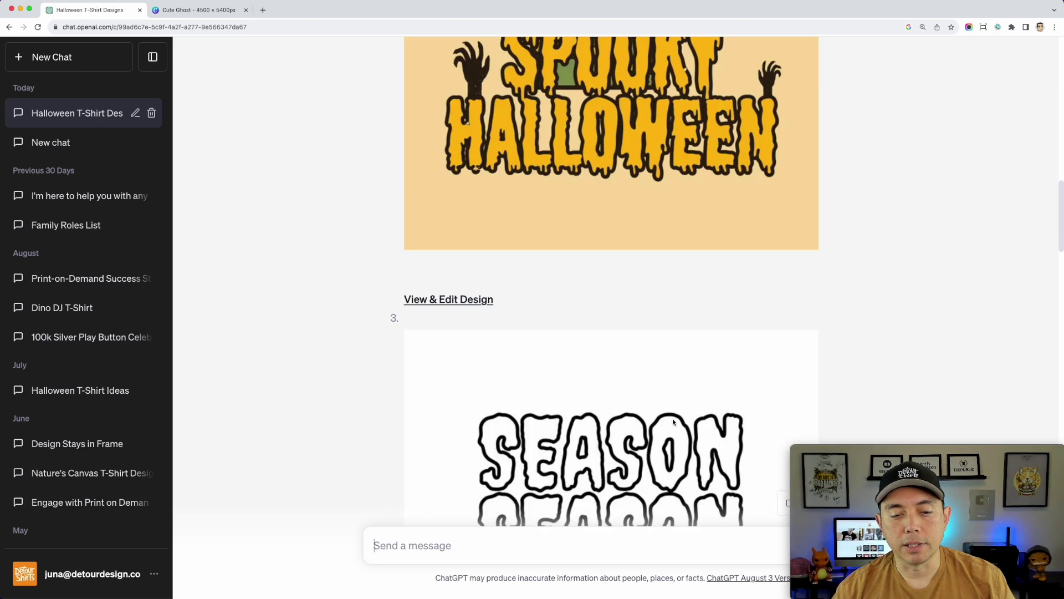
scroll(673, 423, down, 20)
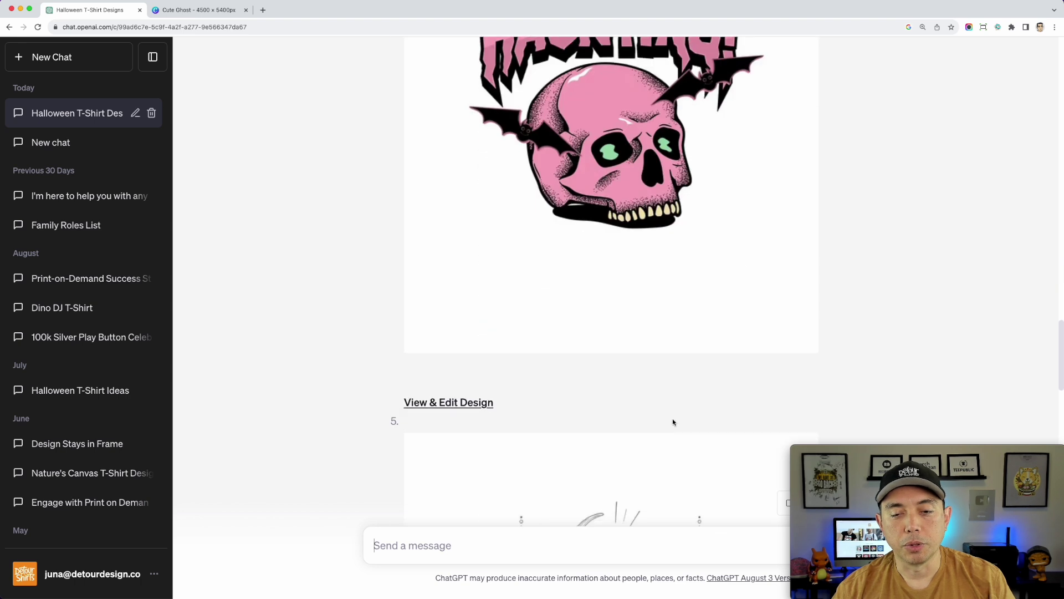
scroll(672, 420, down, 15)
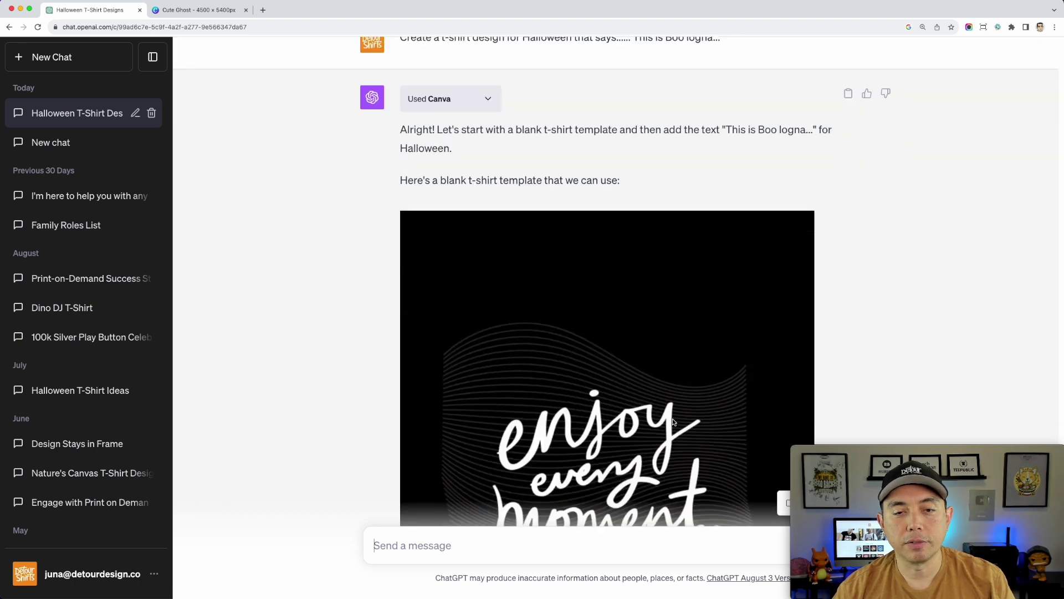
scroll(673, 422, down, 1)
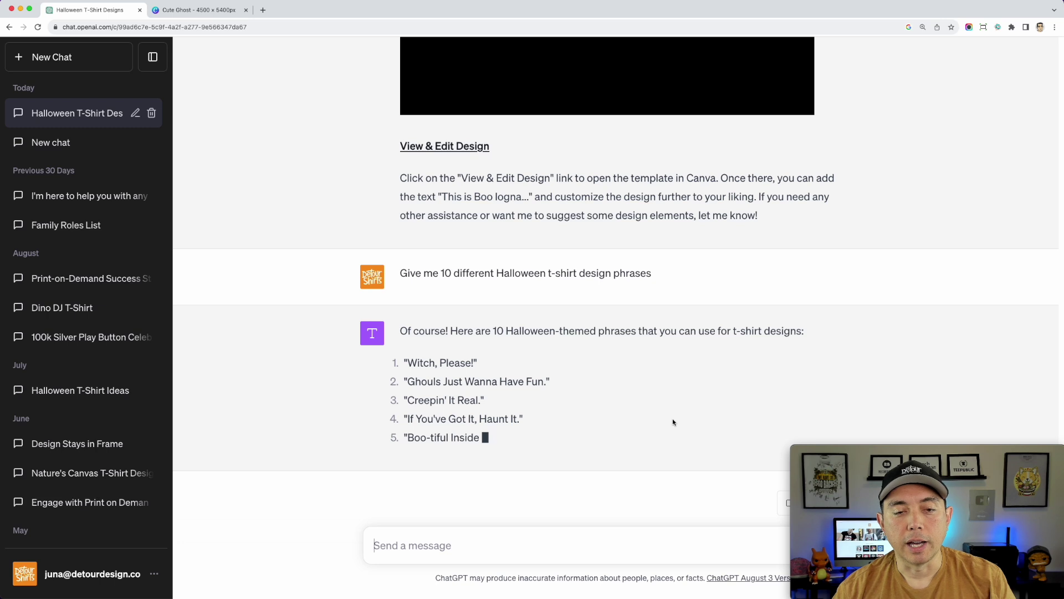